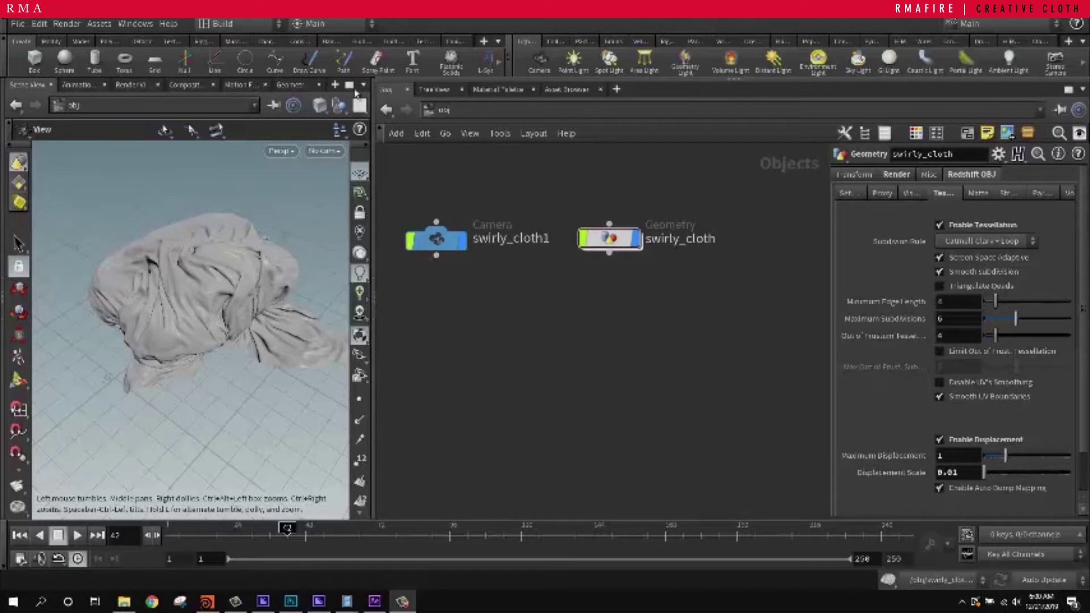
# Look through the swirly_cloth1 camera and widen the scene view
pyautogui.click(435, 238)
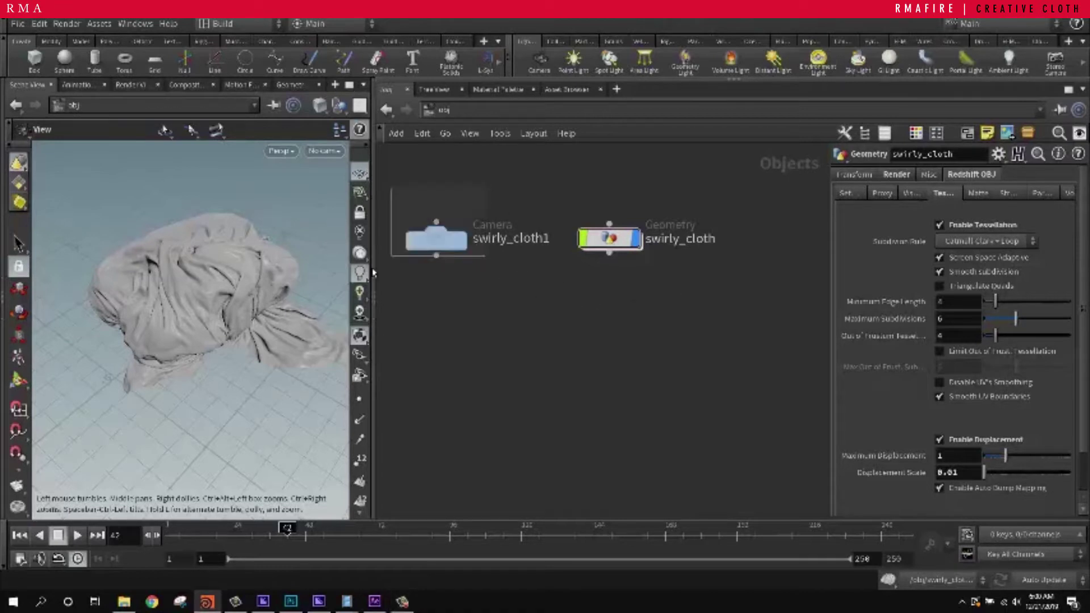
pyautogui.click(334, 152)
pyautogui.click(341, 219)
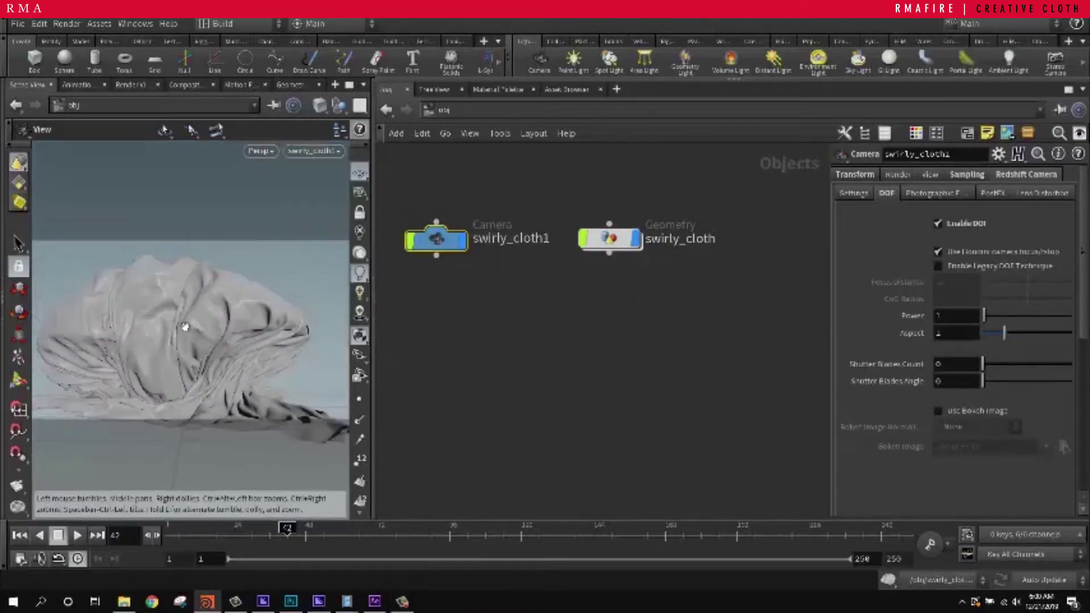
pyautogui.moveTo(371, 239); pyautogui.dragTo(509, 239)
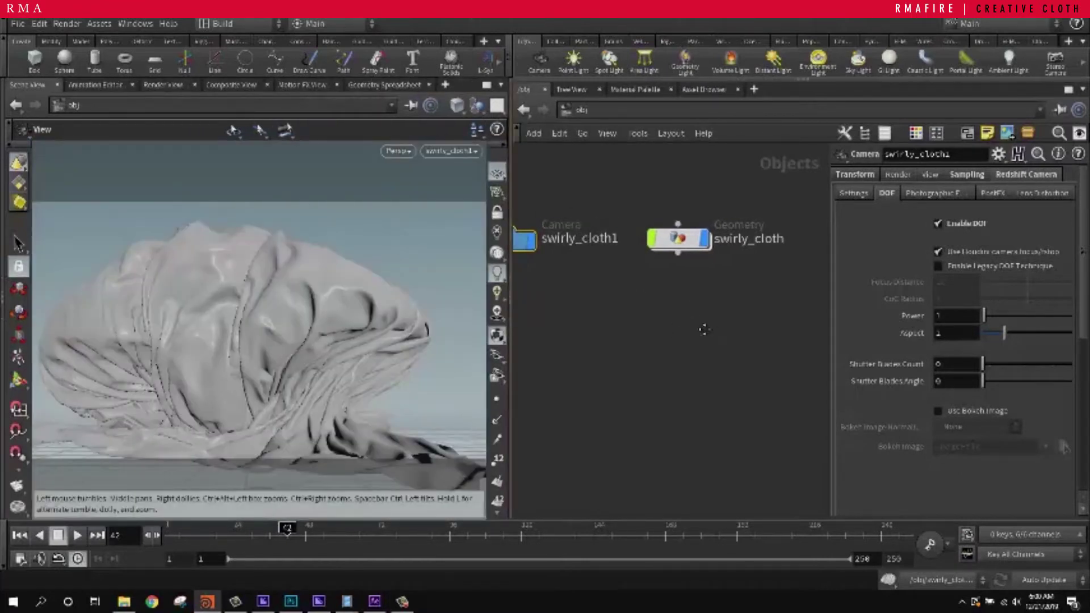
pyautogui.moveTo(704, 319); pyautogui.dragTo(695, 349, button='middle')
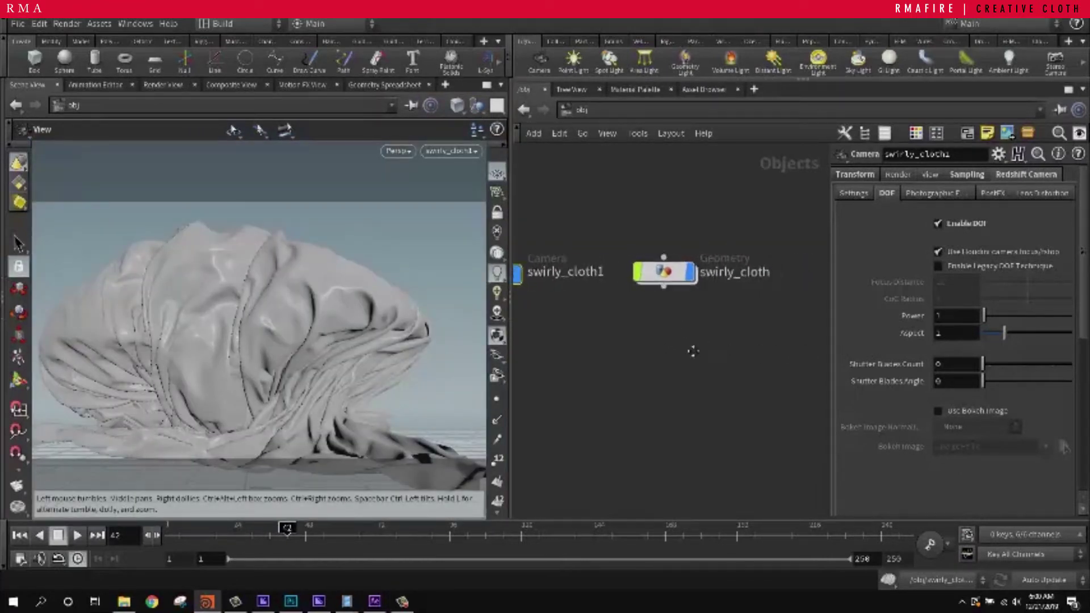
# Enter the swirly_cloth geometry network and scrub the cached cloth simulation to frame 51, viewing the cloth outside the camera
pyautogui.doubleClick(658, 271)
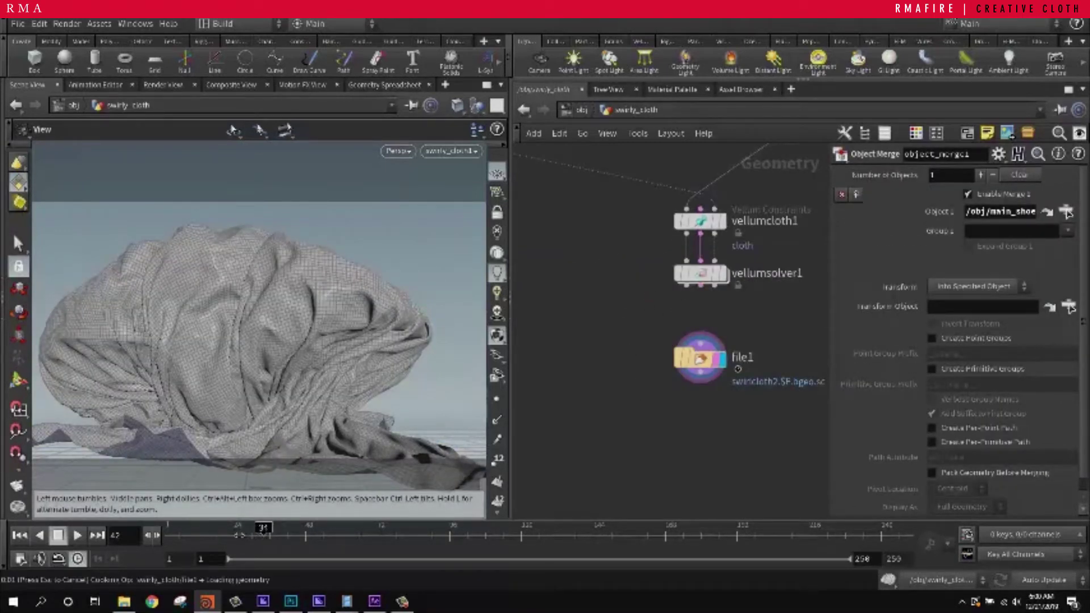
pyautogui.click(198, 535)
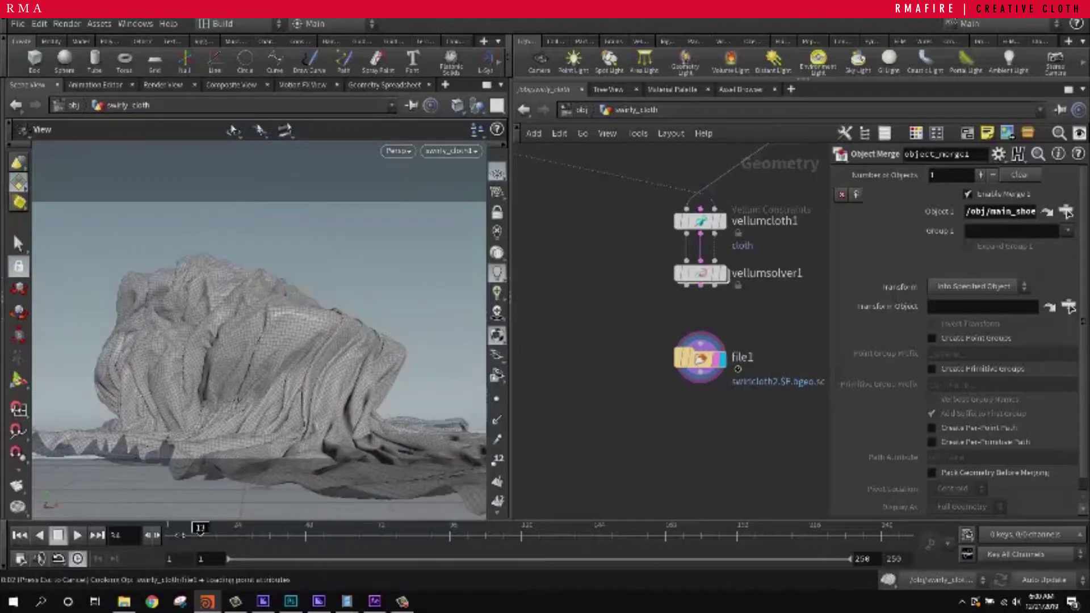
pyautogui.moveTo(200, 530); pyautogui.dragTo(197, 531)
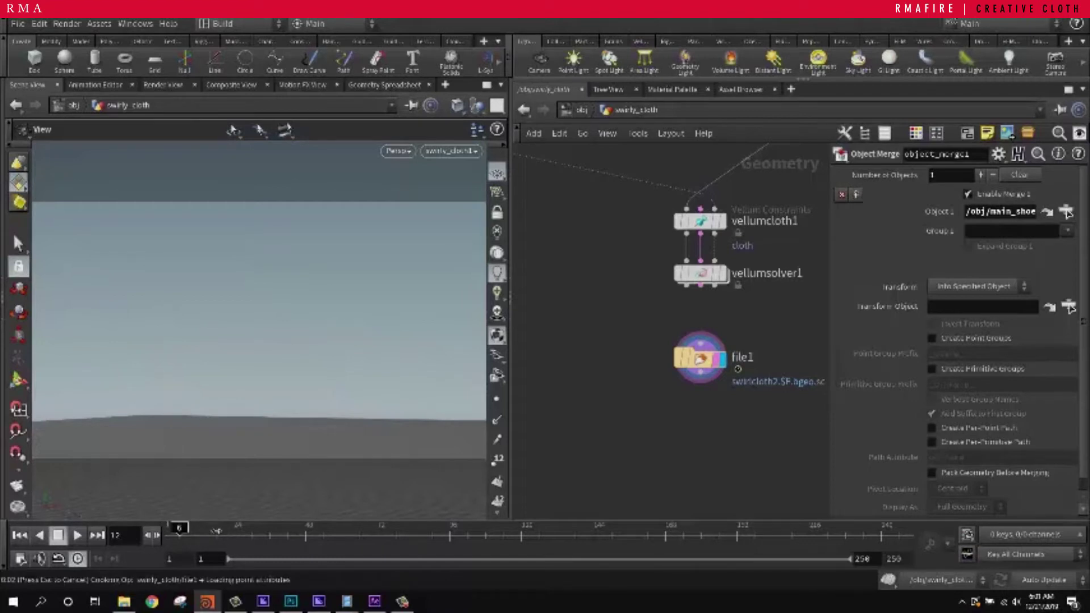
pyautogui.click(215, 530)
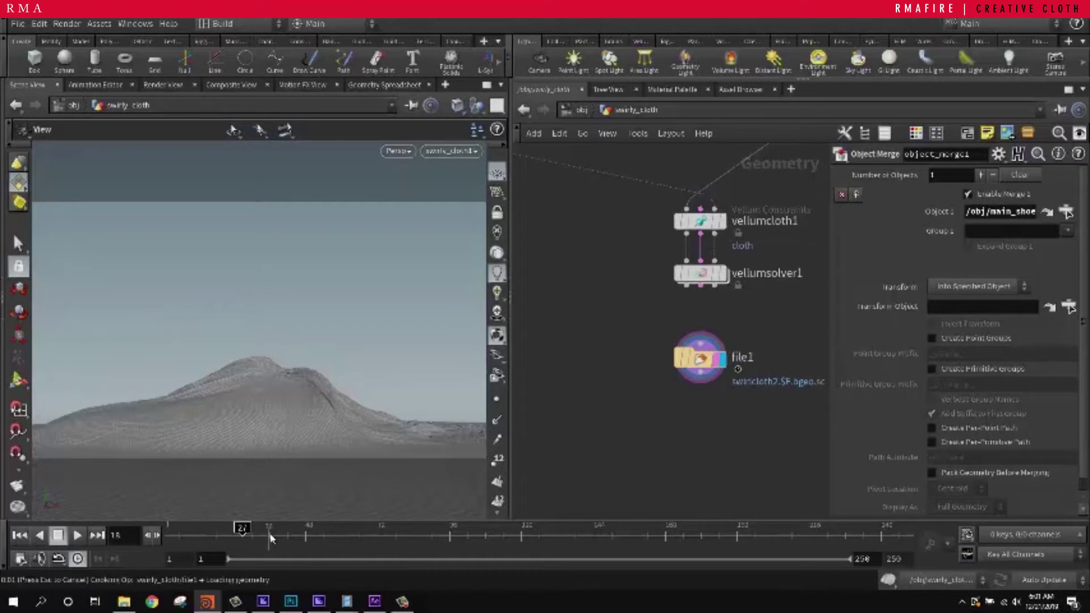
pyautogui.click(272, 537)
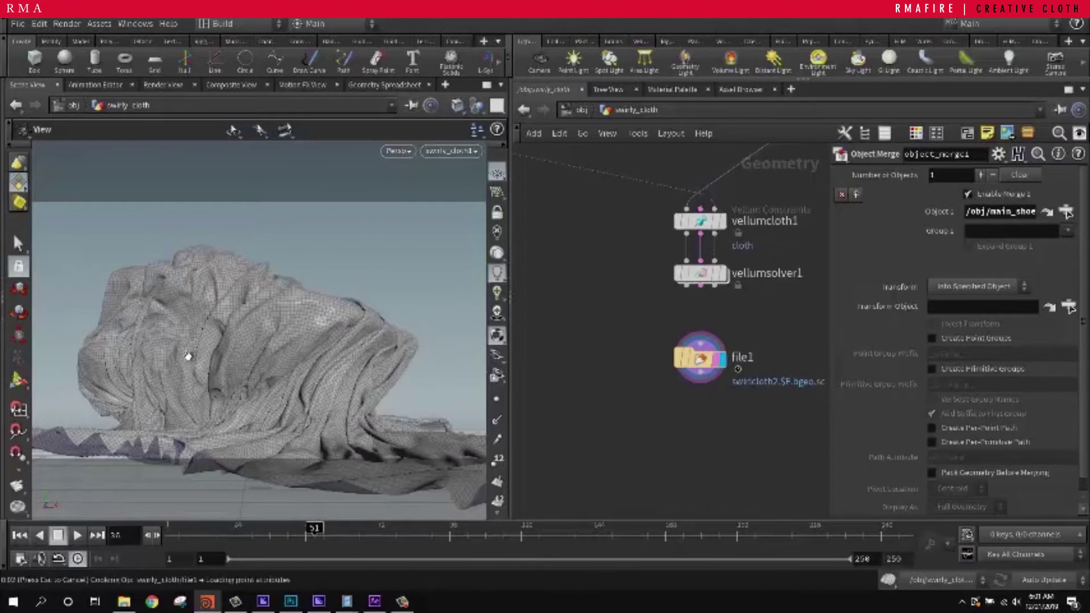
pyautogui.moveTo(196, 358); pyautogui.dragTo(306, 341)
pyautogui.press('h')
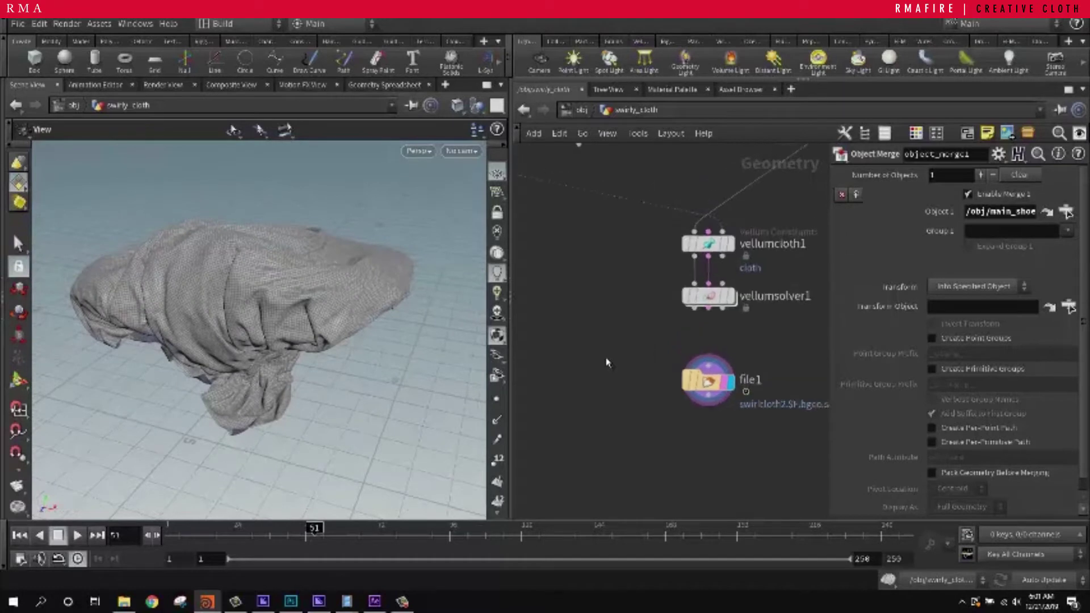
# Move the object_merge1 node higher above the VDB chain, display it and examine the imported shoe
pyautogui.scroll(8, 590, 287)
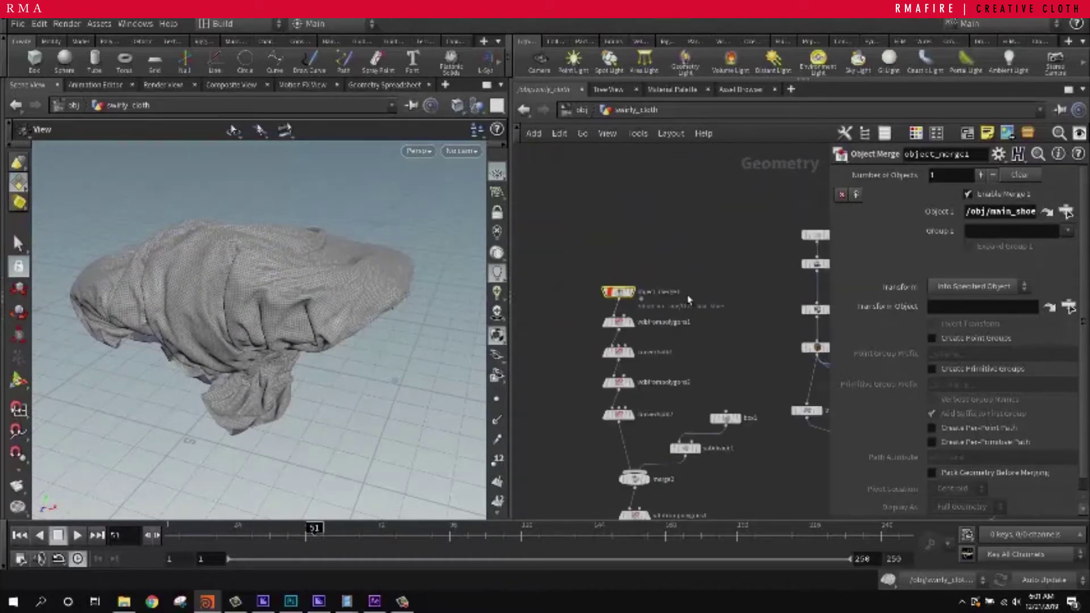
pyautogui.moveTo(591, 288); pyautogui.dragTo(596, 223)
pyautogui.click(610, 219)
pyautogui.moveTo(391, 327); pyautogui.dragTo(476, 278, button='right')
pyautogui.moveTo(262, 316); pyautogui.dragTo(379, 340)
pyautogui.scroll(5, 339, 341)
pyautogui.moveTo(276, 330)
pyautogui.mouseDown()
pyautogui.moveTo(363, 318)
pyautogui.moveTo(205, 287)
pyautogui.moveTo(260, 302)
pyautogui.moveTo(197, 263)
pyautogui.moveTo(285, 243)
pyautogui.moveTo(445, 253)
pyautogui.moveTo(384, 306)
pyautogui.moveTo(211, 360)
pyautogui.moveTo(285, 319)
pyautogui.mouseUp()
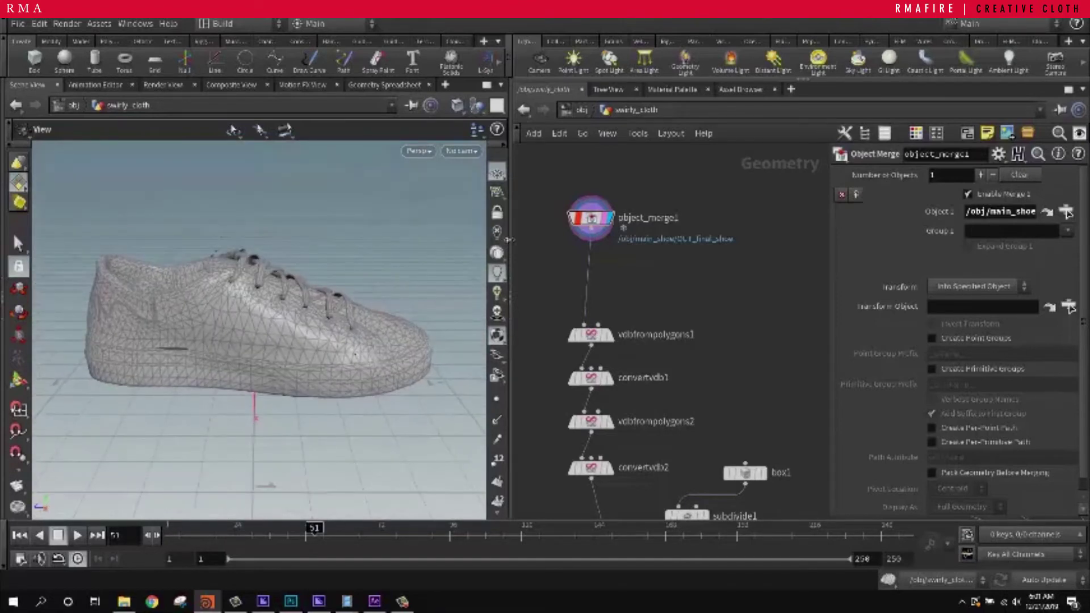
# Display vdbfrompolygons1, place it just below object_merge1 and show its parameters
pyautogui.moveTo(511, 239); pyautogui.dragTo(462, 239)
pyautogui.moveTo(671, 301); pyautogui.dragTo(673, 229, button='middle')
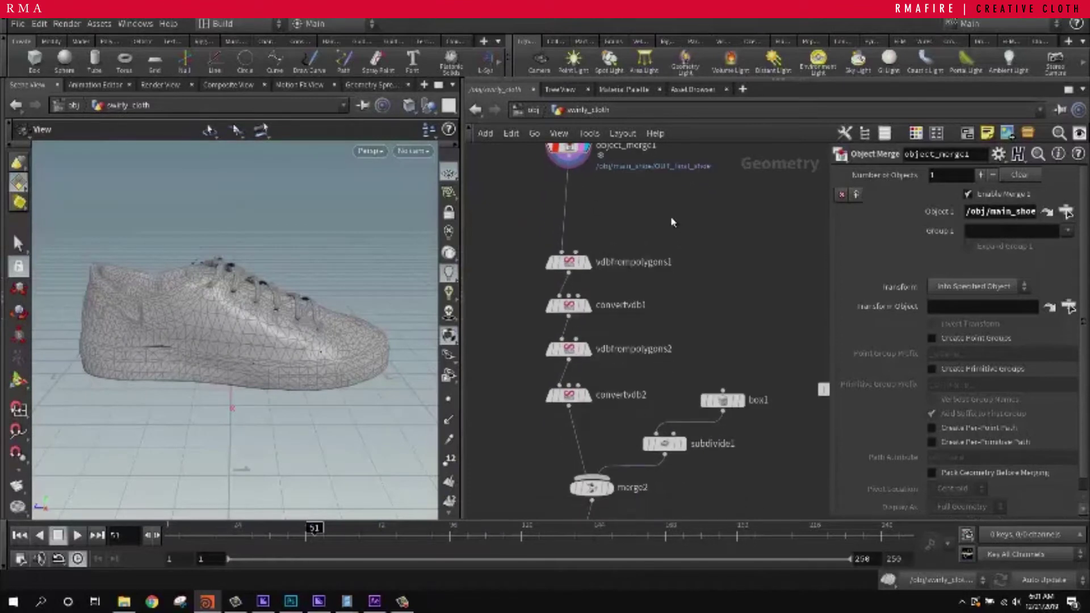
pyautogui.click(585, 264)
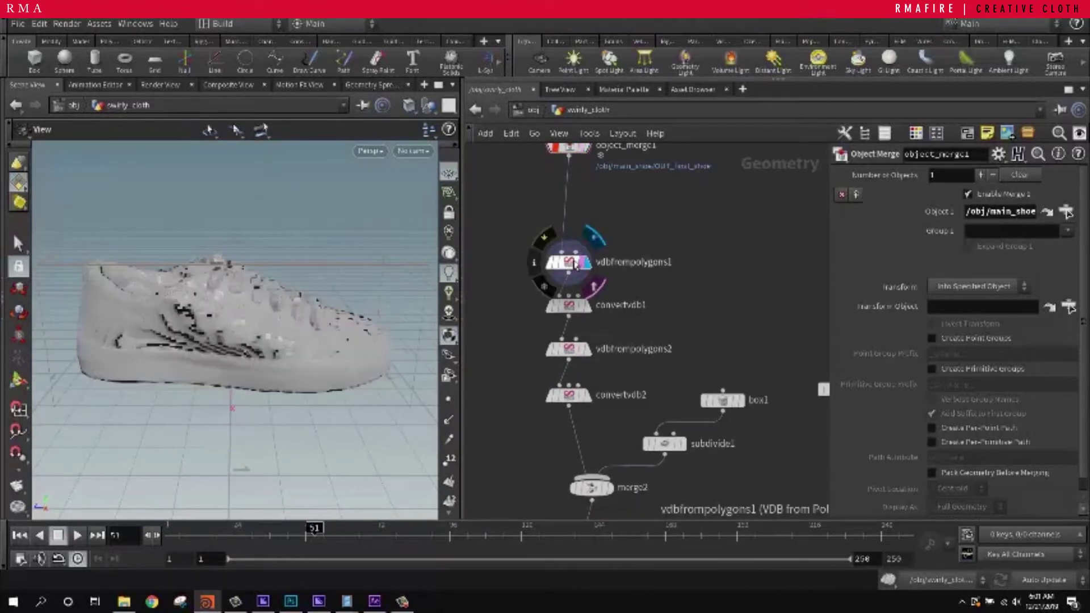
pyautogui.moveTo(585, 264); pyautogui.dragTo(585, 205)
pyautogui.moveTo(166, 337)
pyautogui.mouseDown()
pyautogui.moveTo(163, 396)
pyautogui.moveTo(165, 347)
pyautogui.mouseUp()
pyautogui.moveTo(512, 185); pyautogui.dragTo(701, 225)
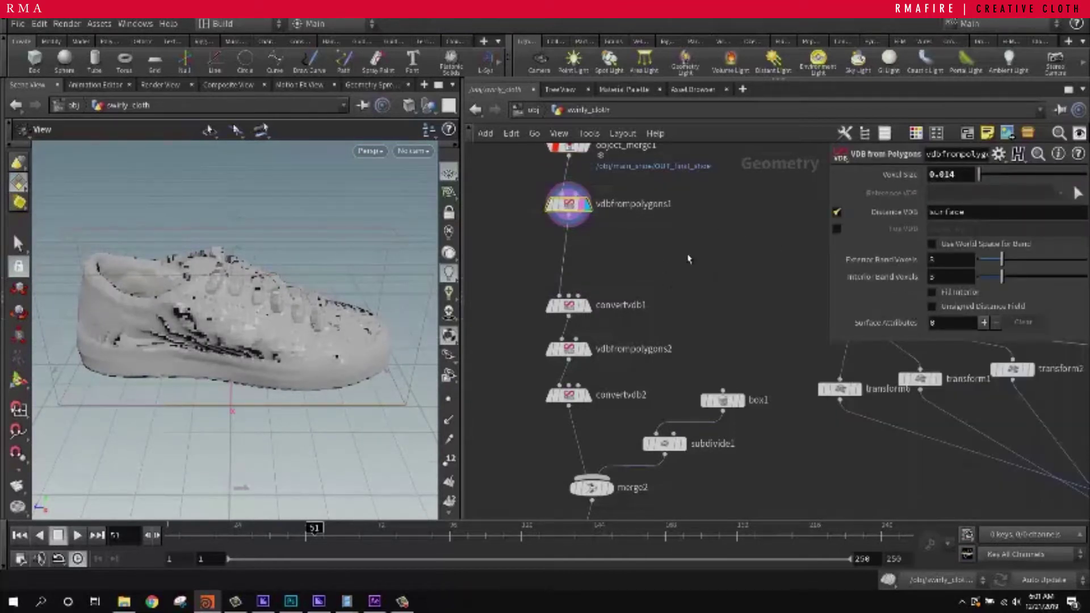
# Place convertvdb1 directly under vdbfrompolygons1, display it and examine its polygon mesh of the shoe
pyautogui.moveTo(691, 257); pyautogui.dragTo(682, 287, button='middle')
pyautogui.moveTo(560, 338)
pyautogui.moveTo(561, 336); pyautogui.dragTo(570, 282)
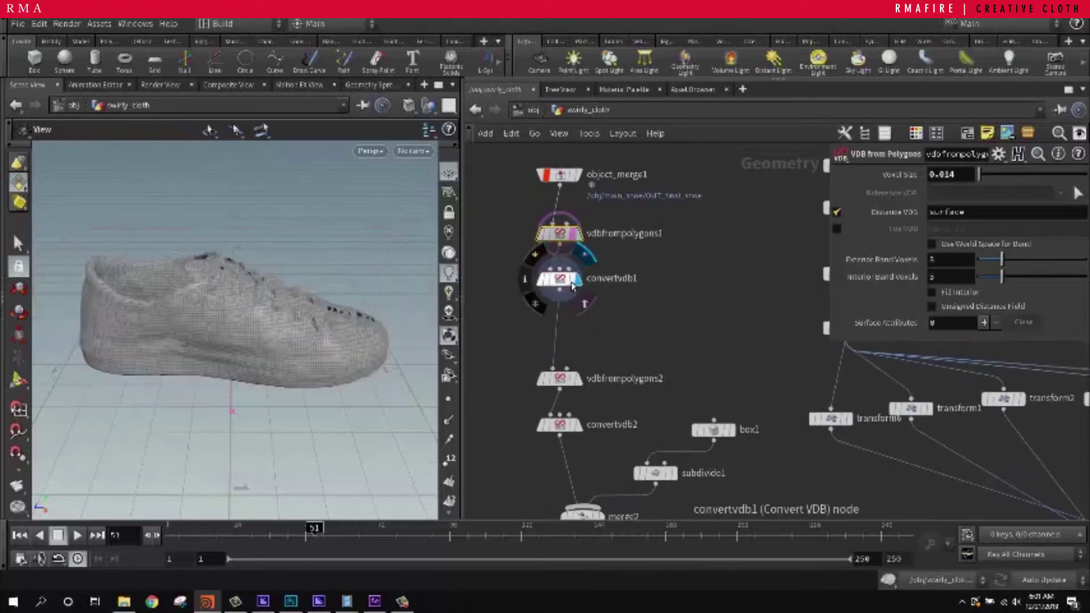
pyautogui.click(572, 285)
pyautogui.moveTo(206, 295); pyautogui.dragTo(182, 295)
pyautogui.moveTo(304, 347); pyautogui.dragTo(356, 336)
# Move vdbfrompolygons2 and convertvdb2 up under convertvdb1, displaying each in turn to examine the second VDB conversion
pyautogui.click(578, 381)
pyautogui.moveTo(562, 379); pyautogui.dragTo(562, 329)
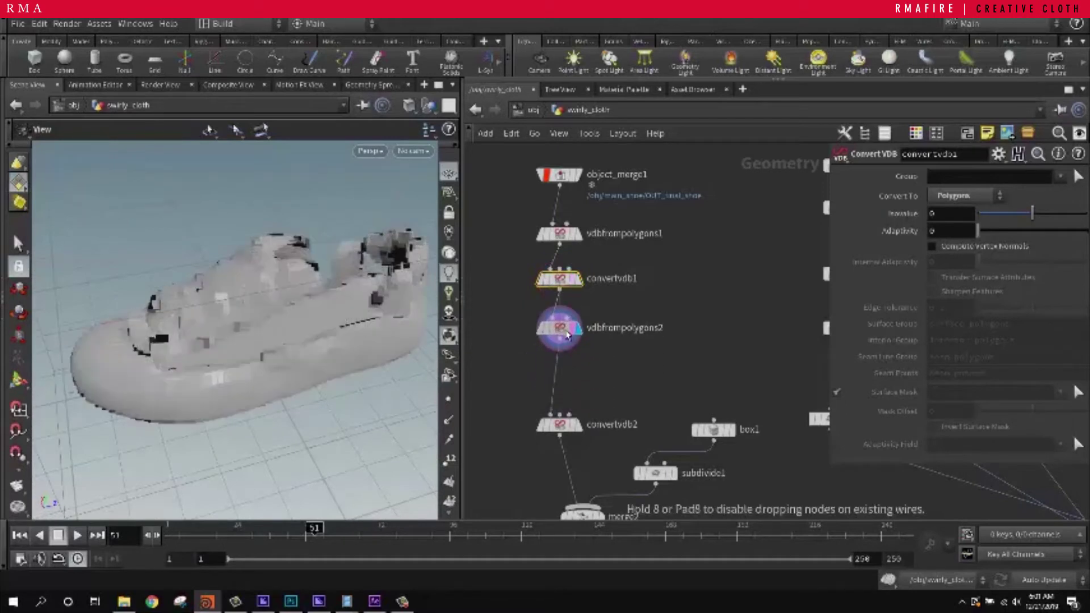
pyautogui.moveTo(562, 424); pyautogui.dragTo(562, 367)
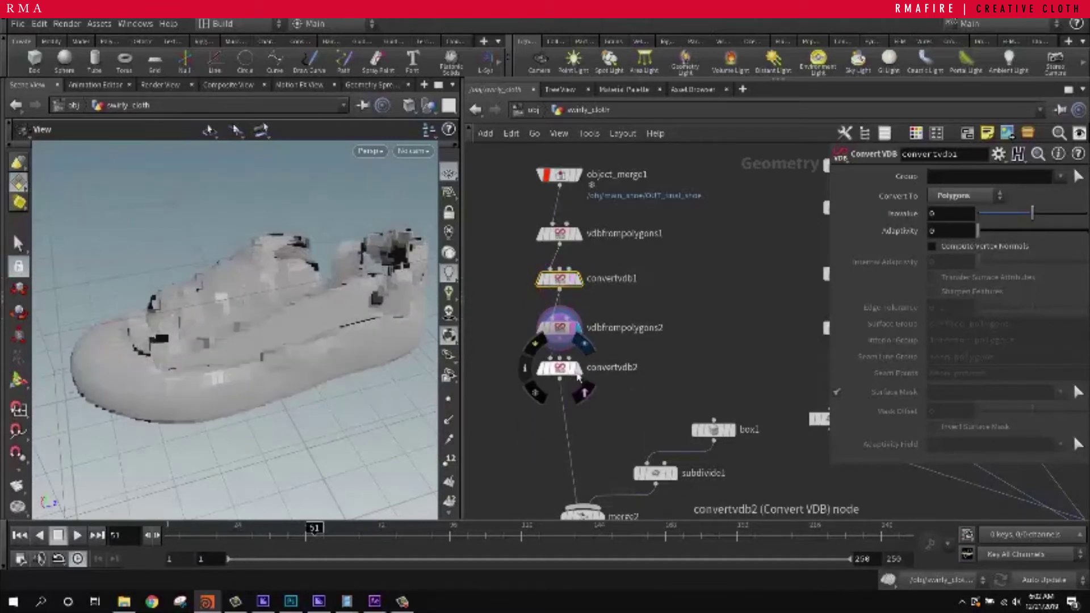
pyautogui.click(575, 370)
pyautogui.moveTo(216, 266); pyautogui.dragTo(349, 299)
pyautogui.moveTo(348, 299); pyautogui.dragTo(284, 329, button='right')
pyautogui.moveTo(283, 329); pyautogui.dragTo(388, 300)
pyautogui.moveTo(183, 333); pyautogui.dragTo(255, 331, button='right')
pyautogui.moveTo(254, 331)
pyautogui.mouseDown()
pyautogui.moveTo(265, 389)
pyautogui.moveTo(250, 403)
pyautogui.moveTo(236, 367)
pyautogui.moveTo(250, 352)
pyautogui.mouseUp()
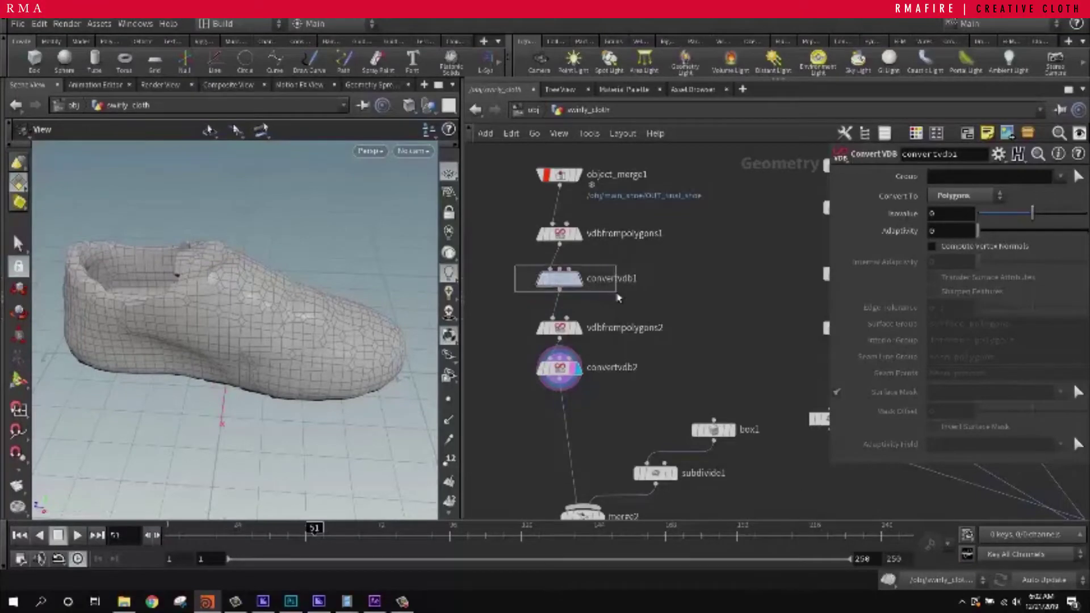
# Display convertvdb1 again and examine its mesh up close around the laces and upper of the shoe
pyautogui.click(593, 278)
pyautogui.moveTo(236, 363); pyautogui.dragTo(296, 294)
pyautogui.scroll(3, 297, 294)
pyautogui.moveTo(197, 277); pyautogui.dragTo(214, 239)
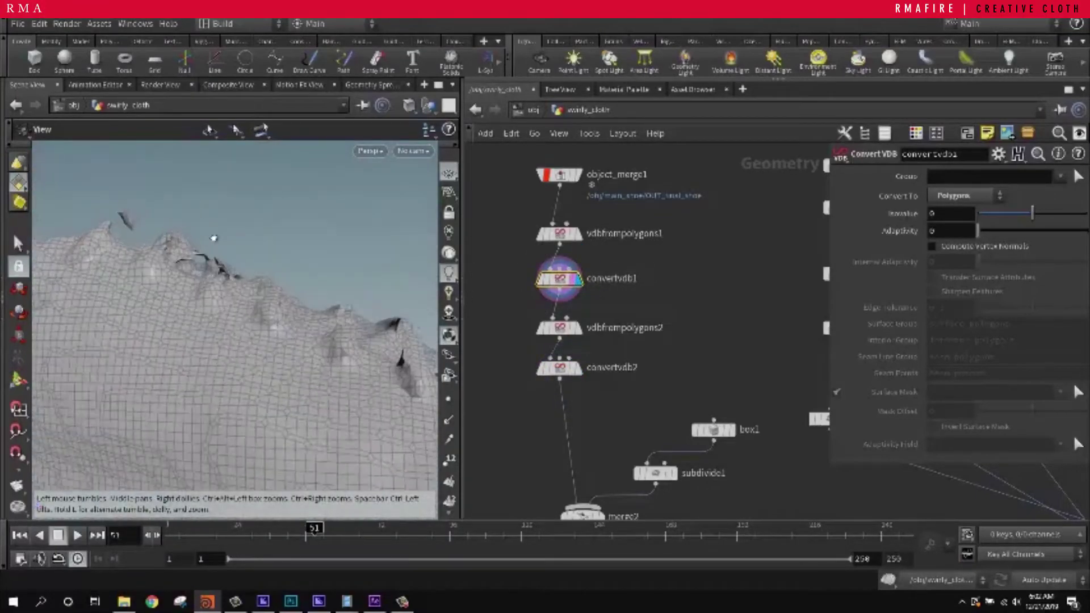
pyautogui.scroll(2, 114, 215)
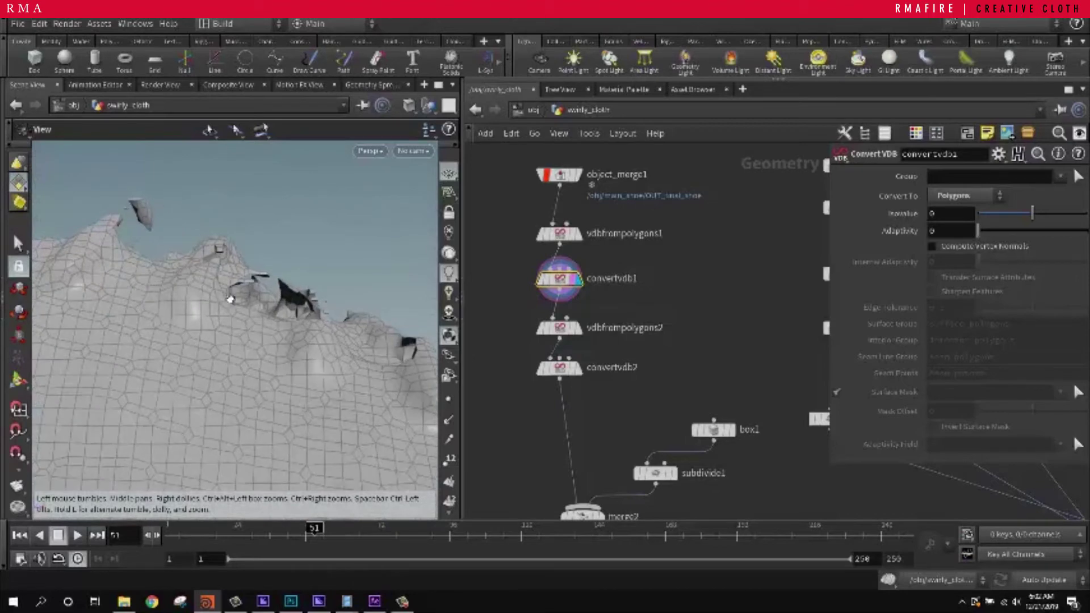
pyautogui.moveTo(230, 299); pyautogui.dragTo(373, 260)
# Display vdbfrompolygons2 and convertvdb2 in turn, and examine the remeshed shoe from several sides
pyautogui.click(577, 328)
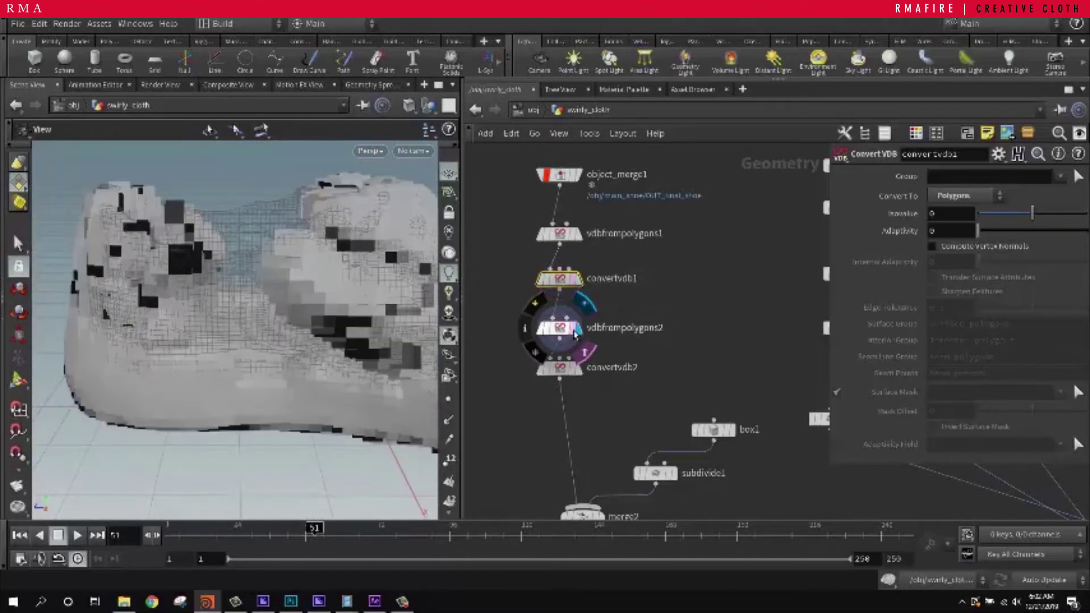
pyautogui.click(577, 367)
pyautogui.moveTo(341, 306); pyautogui.dragTo(327, 314)
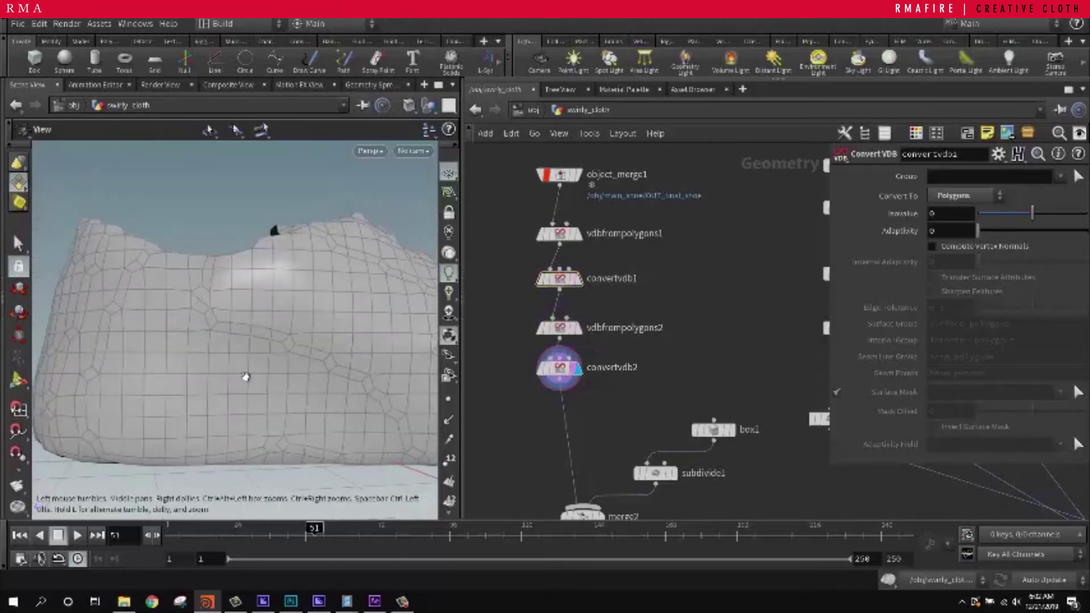
pyautogui.moveTo(274, 354); pyautogui.dragTo(307, 299)
pyautogui.moveTo(306, 300); pyautogui.dragTo(349, 301, button='right')
pyautogui.scroll(-5, 279, 300)
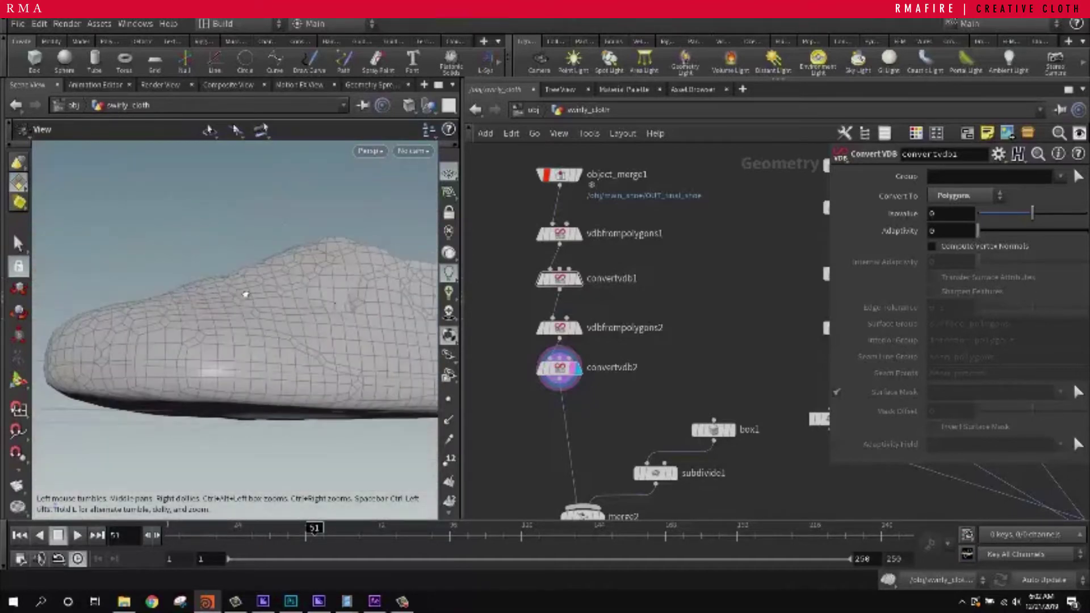
pyautogui.moveTo(256, 295); pyautogui.dragTo(227, 318)
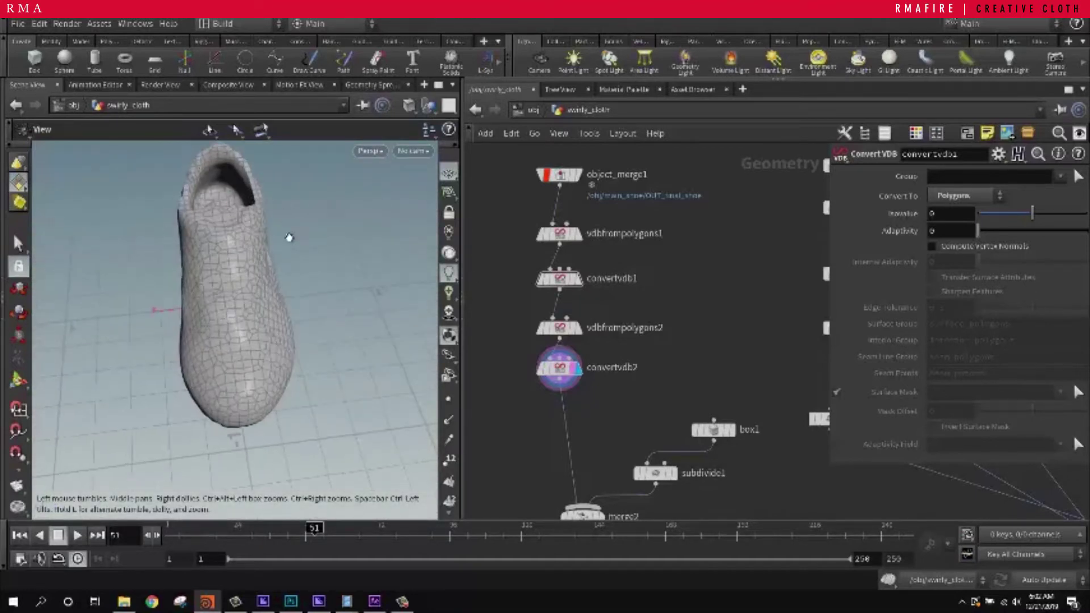
pyautogui.moveTo(285, 255); pyautogui.dragTo(390, 301)
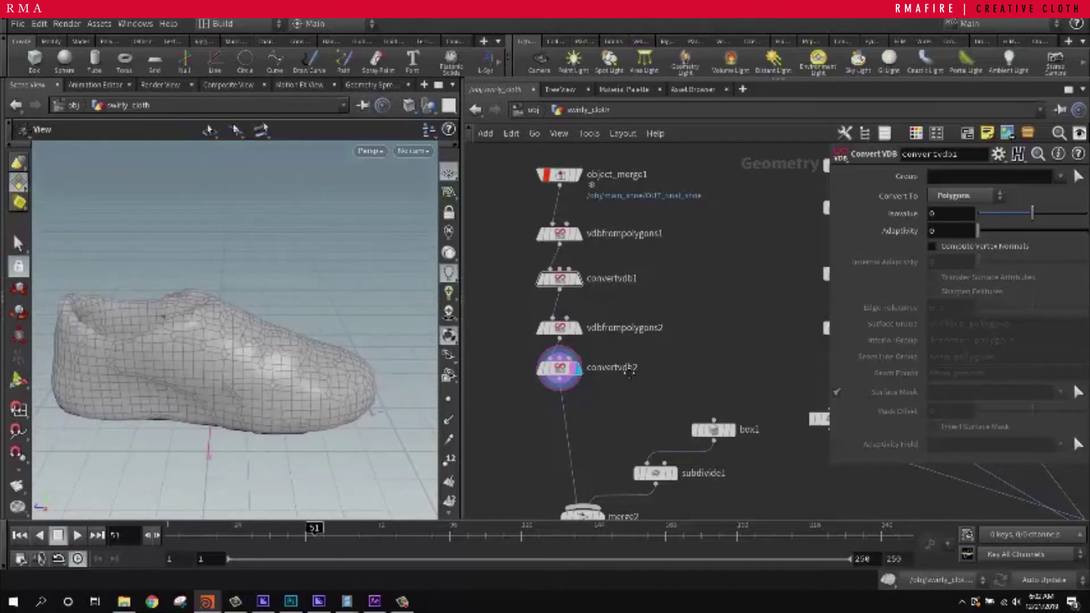
# Place subdivide1 directly under box1 and display merge2 to view the shoe combined with the subdivided box
pyautogui.moveTo(632, 367); pyautogui.dragTo(613, 202, button='middle')
pyautogui.scroll(-1, 617, 247)
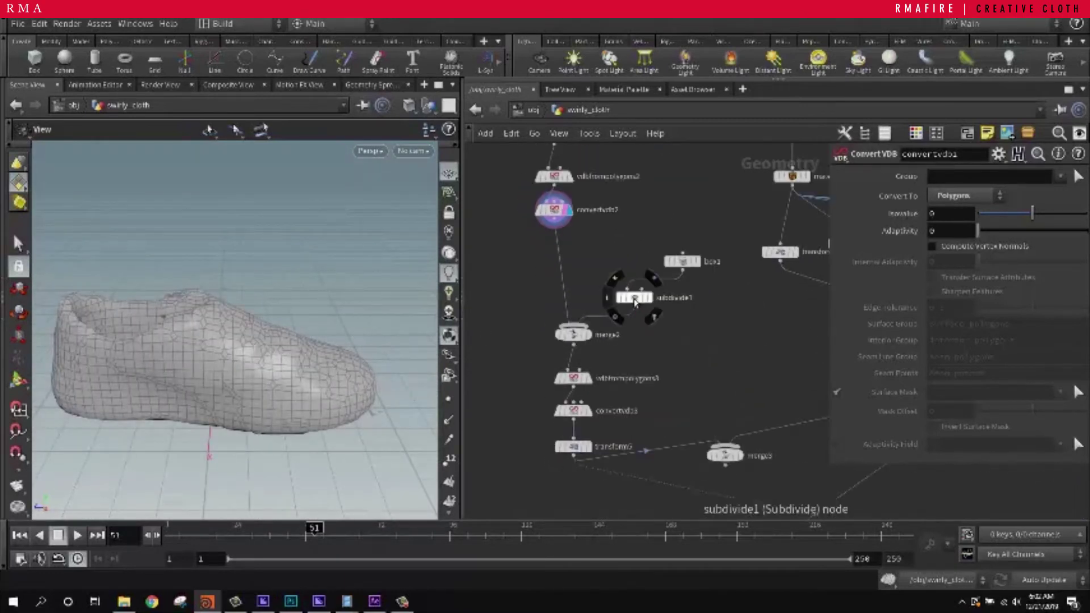
pyautogui.moveTo(634, 300); pyautogui.dragTo(682, 297)
pyautogui.moveTo(220, 329); pyautogui.dragTo(129, 278)
pyautogui.click(587, 336)
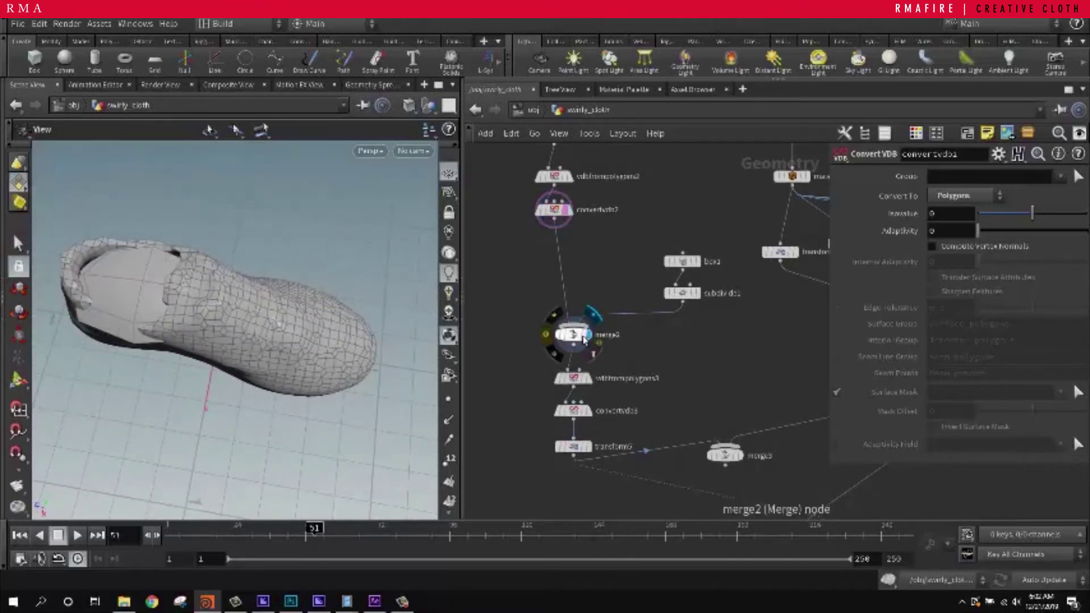
# Display box1, subdivide1 and merge2 in turn to examine how the box fills the shoe opening
pyautogui.doubleClick(704, 262)
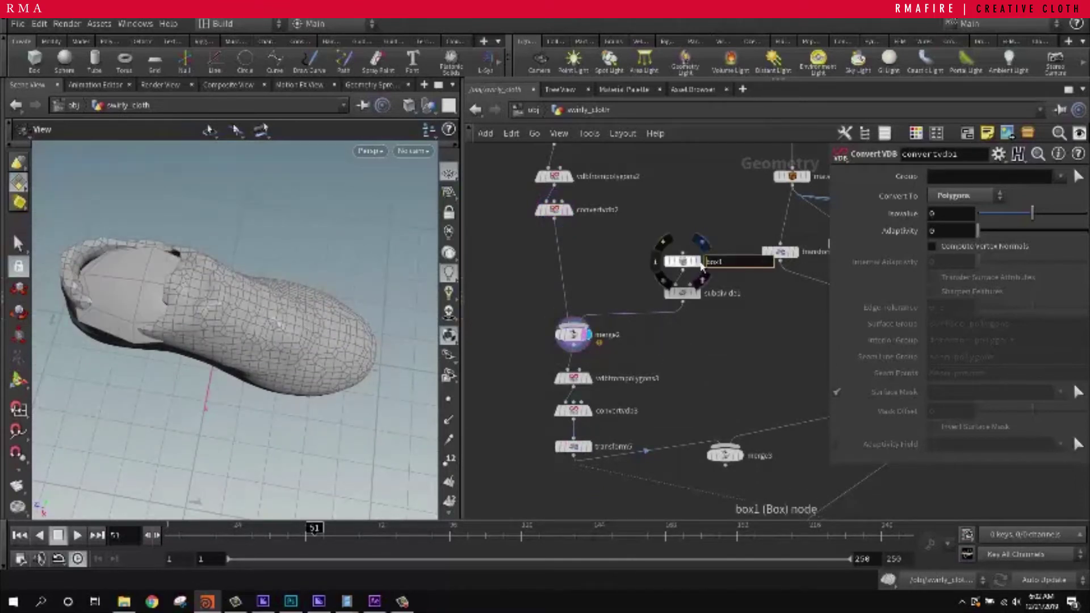
pyautogui.click(701, 242)
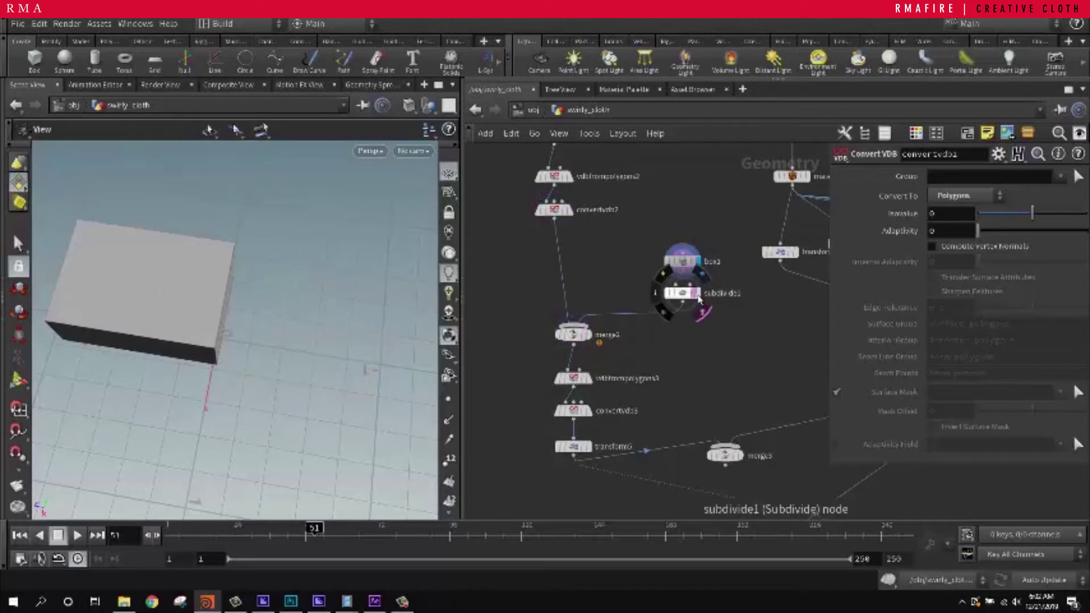
pyautogui.click(698, 298)
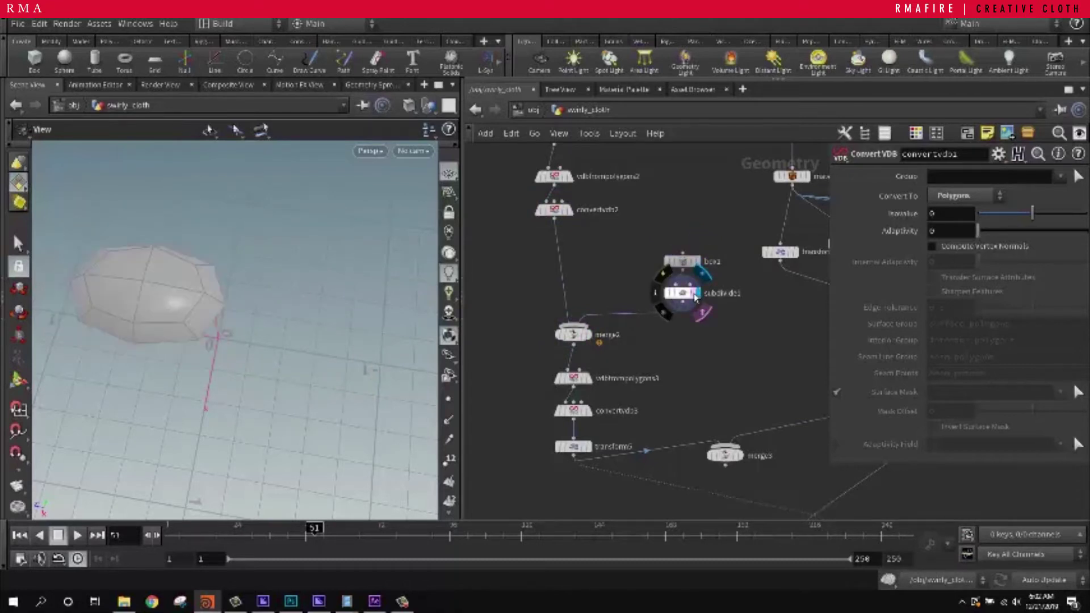
pyautogui.click(588, 334)
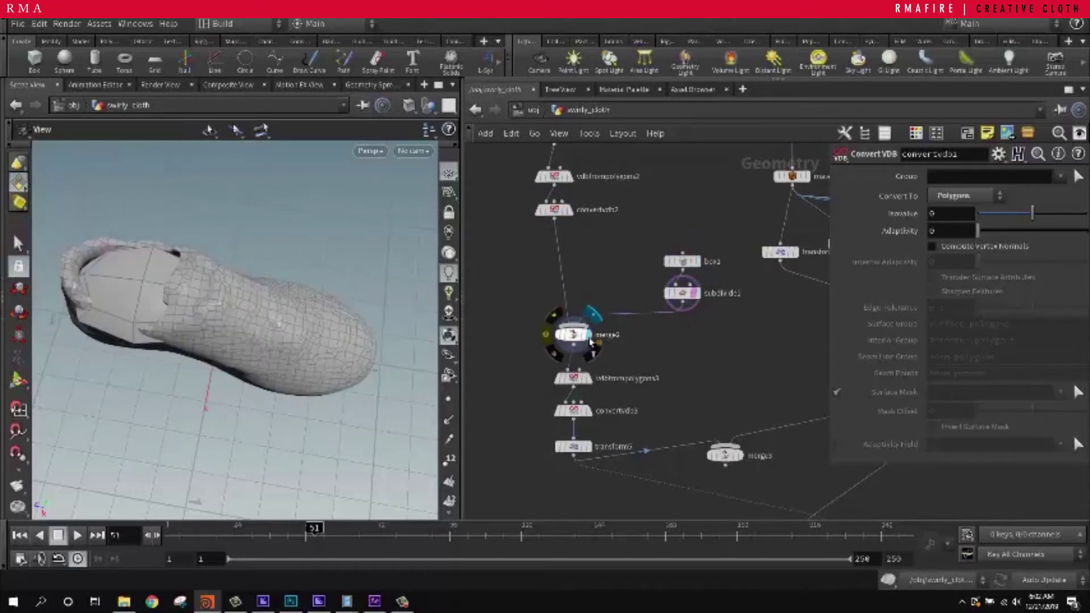
pyautogui.keyDown('alt'); pyautogui.moveTo(159, 296); pyautogui.dragTo(165, 211); pyautogui.keyUp('alt')
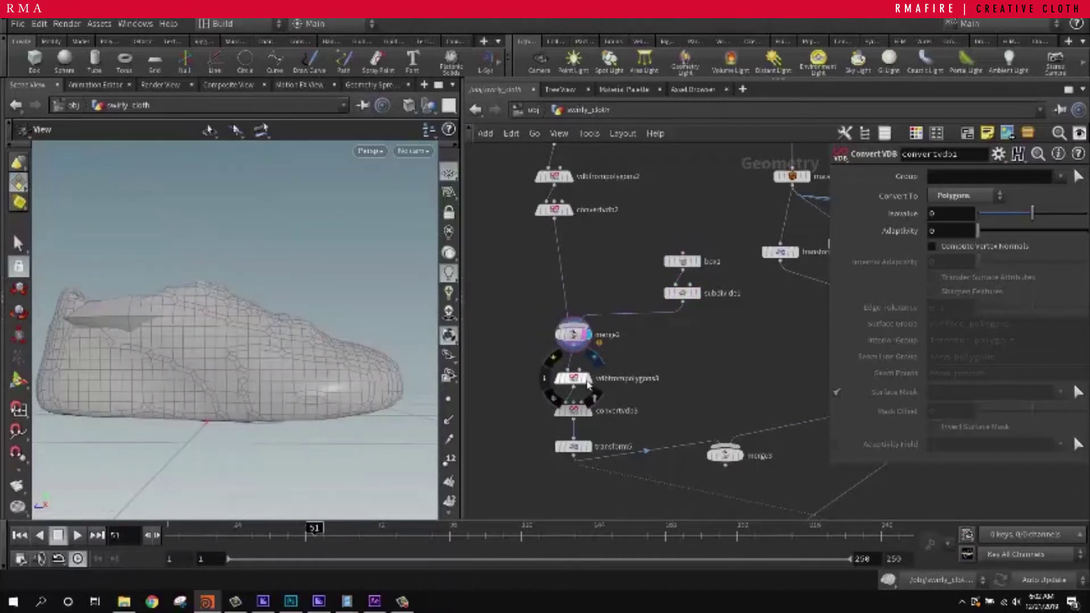
# Display vdbfrompolygons3 and convertvdb3 in turn, and examine the closed shoe mesh
pyautogui.click(588, 384)
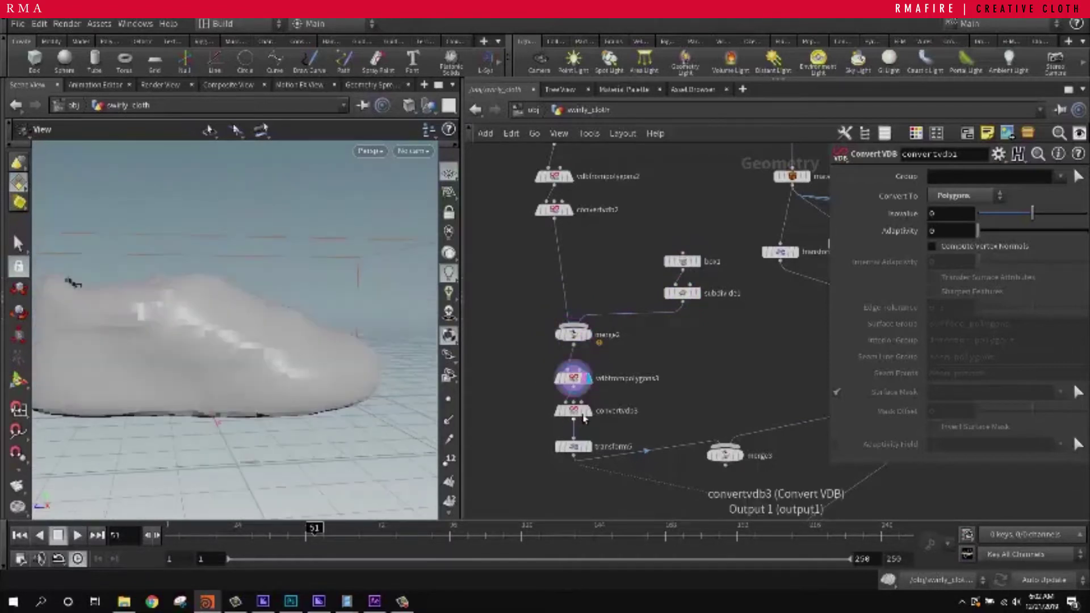
pyautogui.click(588, 410)
pyautogui.keyDown('alt'); pyautogui.moveTo(227, 391); pyautogui.dragTo(341, 302); pyautogui.keyUp('alt')
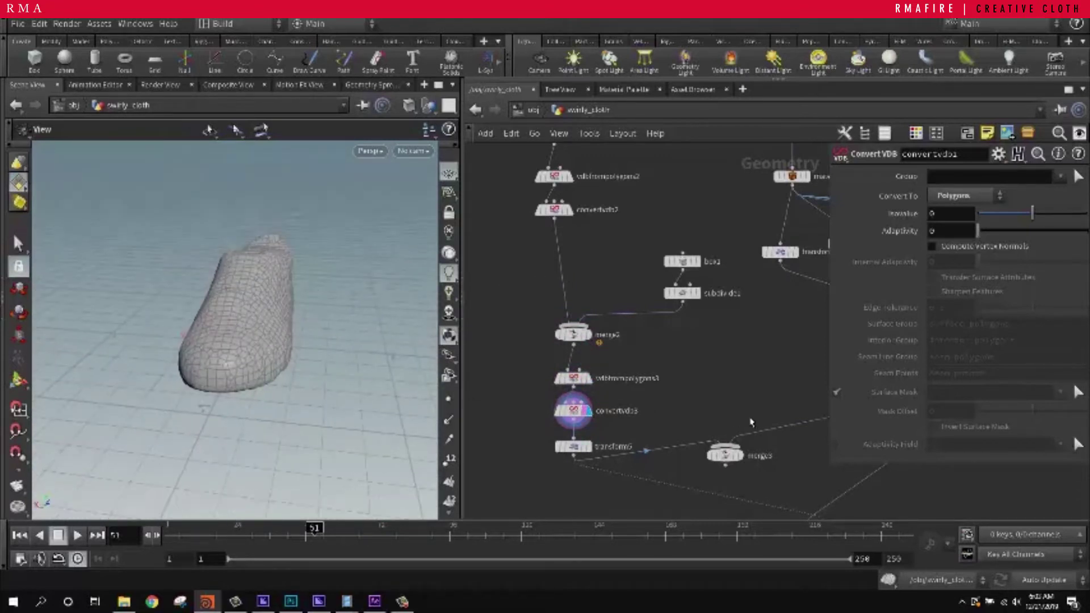
# Move the three nodes vellumcloth1, vellumsolver1 and file1 down, farther away from the rest of the network
pyautogui.scroll(1, 763, 408)
pyautogui.moveTo(716, 397); pyautogui.dragTo(595, 269, button='middle')
pyautogui.scroll(1, 596, 270)
pyautogui.scroll(-5, 648, 290)
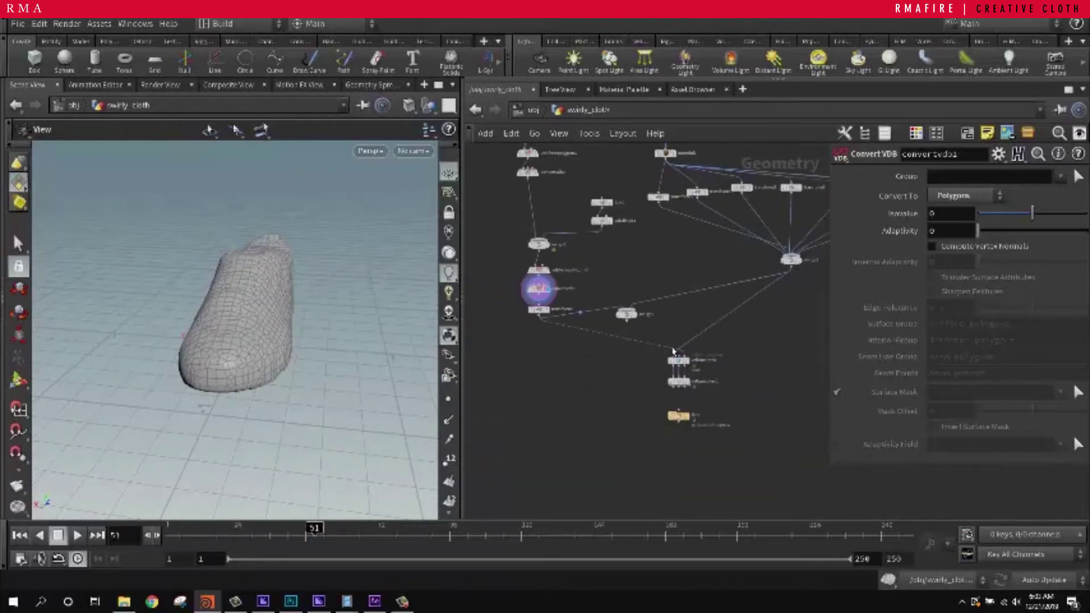
pyautogui.moveTo(701, 323); pyautogui.dragTo(668, 456)
pyautogui.moveTo(681, 364); pyautogui.dragTo(685, 500)
pyautogui.scroll(4, 555, 307)
pyautogui.moveTo(704, 325); pyautogui.dragTo(709, 387)
pyautogui.scroll(3, 532, 344)
# Display transform5 and scrub the timeline to examine its keyframed shoe motion from several angles
pyautogui.click(549, 306)
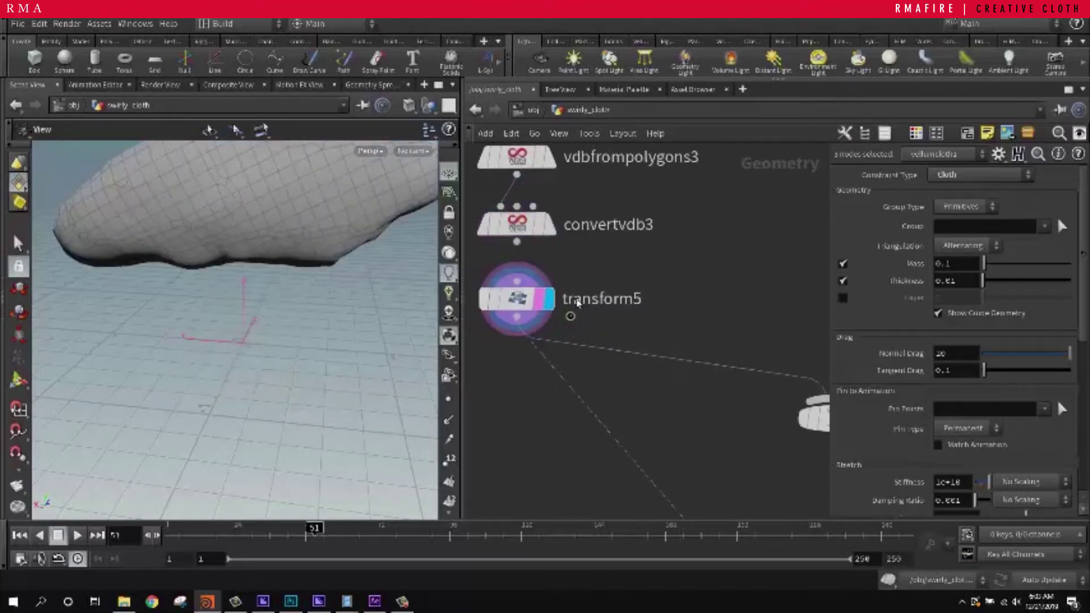
pyautogui.click(518, 299)
pyautogui.moveTo(280, 263); pyautogui.dragTo(153, 341, button='right')
pyautogui.moveTo(307, 280); pyautogui.dragTo(274, 312)
pyautogui.moveTo(275, 312); pyautogui.dragTo(211, 379, button='right')
pyautogui.moveTo(232, 324); pyautogui.dragTo(212, 413, button='middle')
pyautogui.moveTo(168, 528)
pyautogui.mouseDown()
pyautogui.moveTo(499, 525)
pyautogui.moveTo(180, 528)
pyautogui.moveTo(392, 513)
pyautogui.moveTo(406, 528)
pyautogui.moveTo(434, 528)
pyautogui.moveTo(179, 528)
pyautogui.moveTo(250, 496)
pyautogui.moveTo(273, 499)
pyautogui.moveTo(210, 499)
pyautogui.moveTo(392, 494)
pyautogui.moveTo(293, 499)
pyautogui.moveTo(171, 479)
pyautogui.mouseUp()
pyautogui.moveTo(142, 406); pyautogui.dragTo(305, 402)
pyautogui.moveTo(213, 530); pyautogui.dragTo(309, 551)
pyautogui.moveTo(301, 339); pyautogui.dragTo(244, 343, button='right')
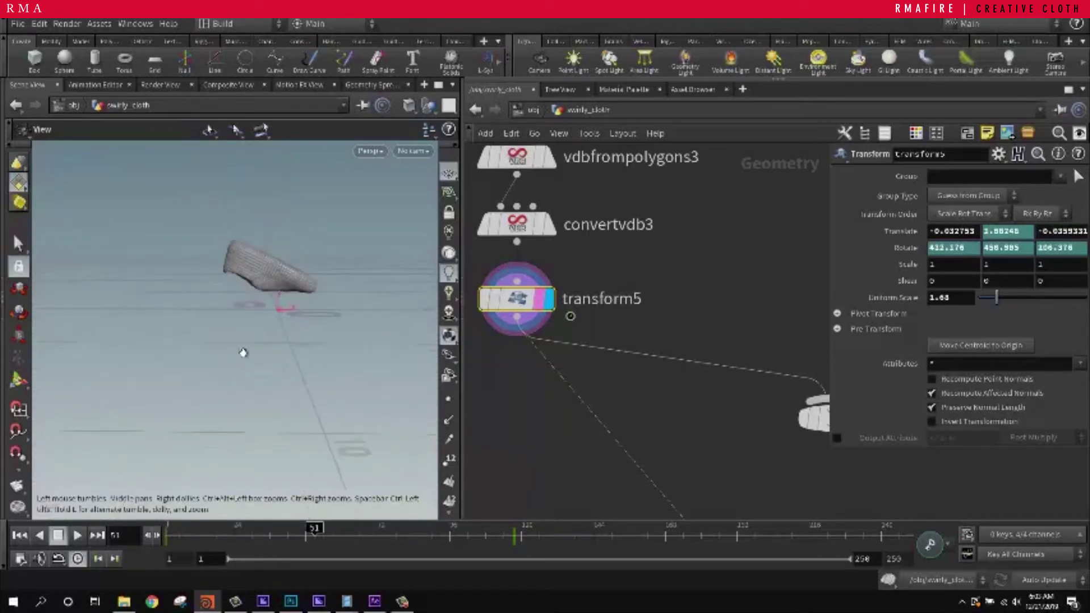
pyautogui.moveTo(310, 264); pyautogui.dragTo(177, 364, button='middle')
pyautogui.scroll(-10, 768, 275)
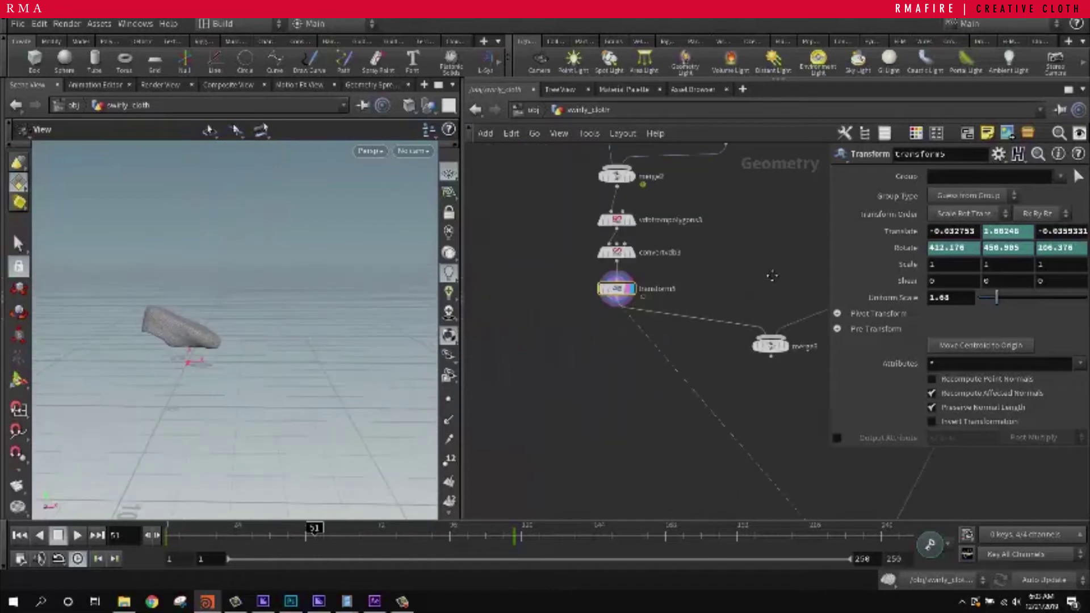
# Display grid1 at the head of the cloth branch and examine the flat grid
pyautogui.scroll(-6, 618, 248)
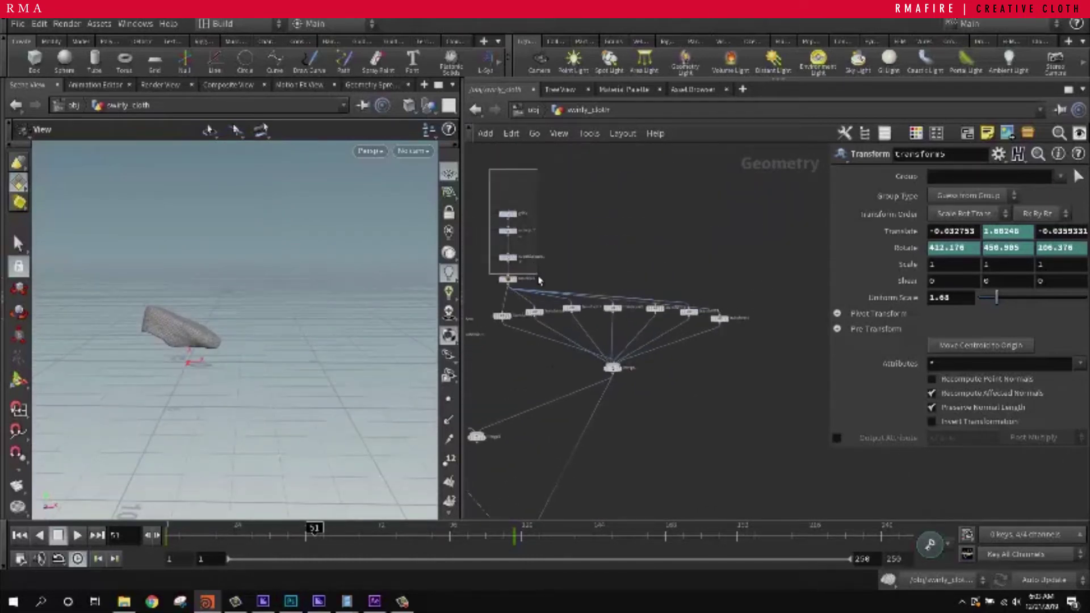
pyautogui.moveTo(537, 276); pyautogui.dragTo(624, 257)
pyautogui.scroll(4, 629, 188)
pyautogui.click(707, 205)
pyautogui.click(631, 192)
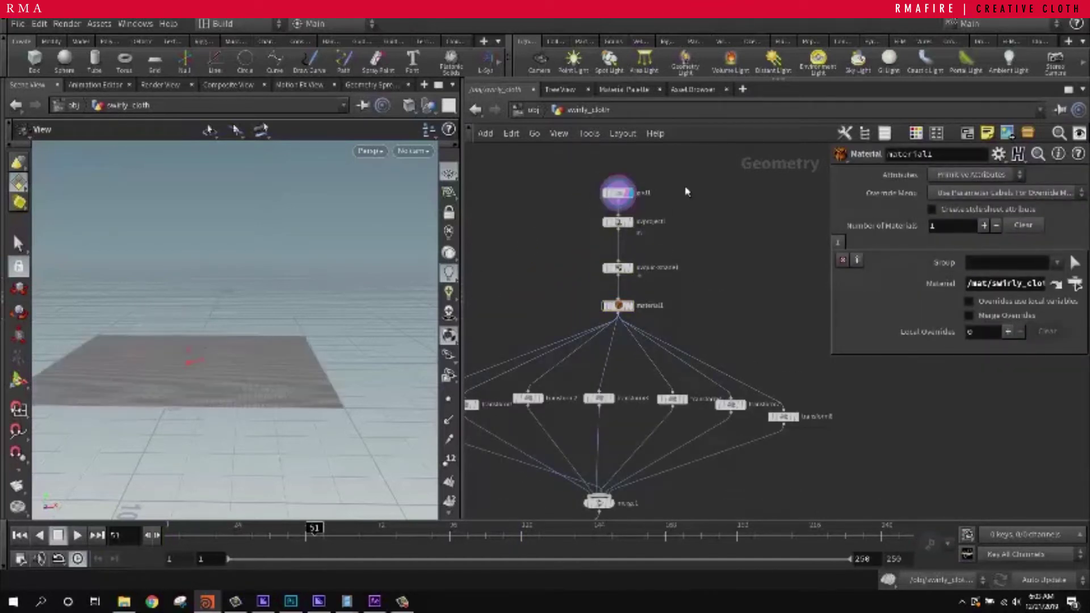
pyautogui.moveTo(255, 340); pyautogui.dragTo(318, 273)
# Display and select uvproject1, and examine its orthographic UV projection on the grid from several angles
pyautogui.click(623, 222)
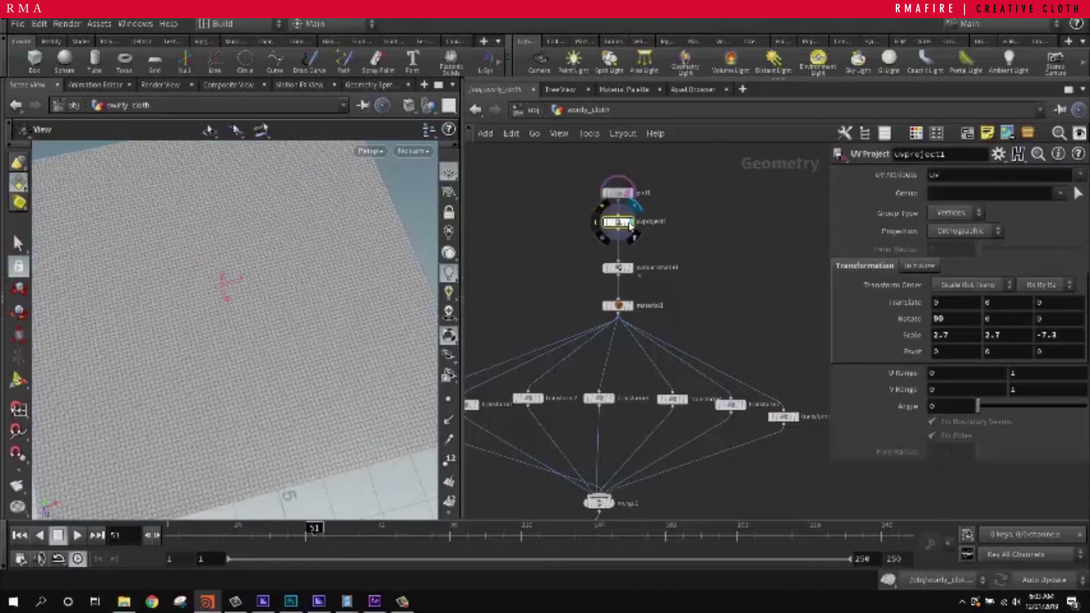
pyautogui.click(629, 223)
pyautogui.moveTo(156, 265); pyautogui.dragTo(171, 288, button='right')
pyautogui.moveTo(171, 289); pyautogui.dragTo(166, 261)
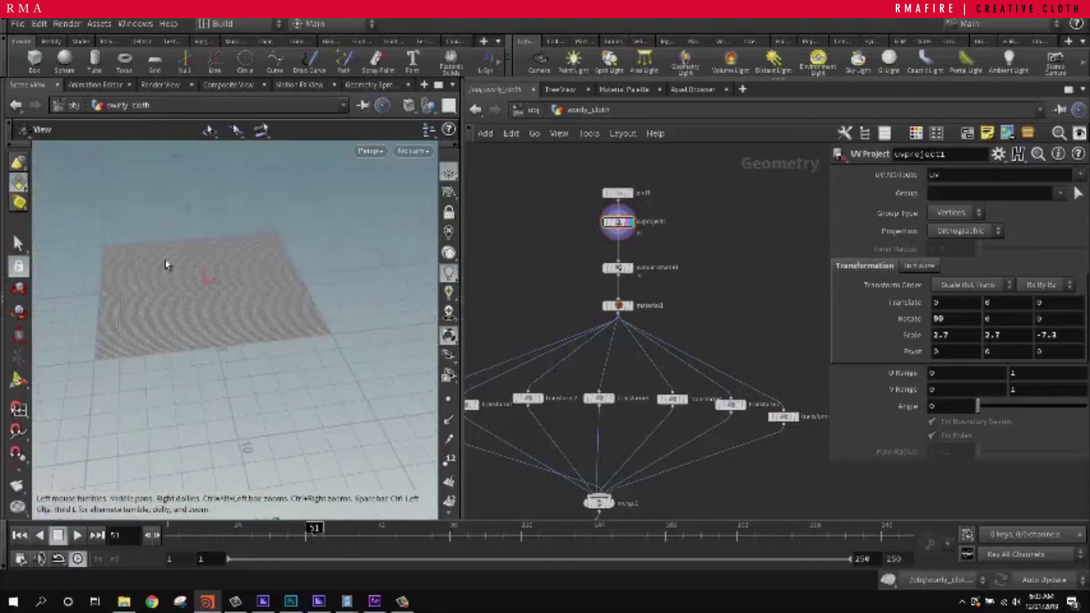
pyautogui.keyDown('alt'); pyautogui.moveTo(156, 302); pyautogui.dragTo(225, 273); pyautogui.keyUp('alt')
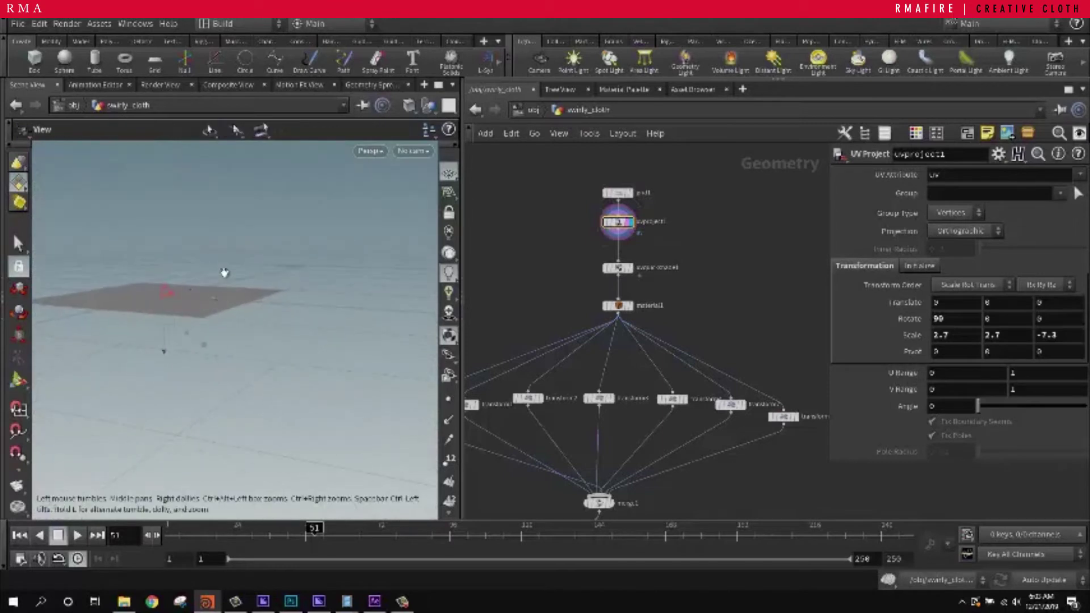
pyautogui.keyDown('alt'); pyautogui.moveTo(119, 289); pyautogui.dragTo(172, 344); pyautogui.keyUp('alt')
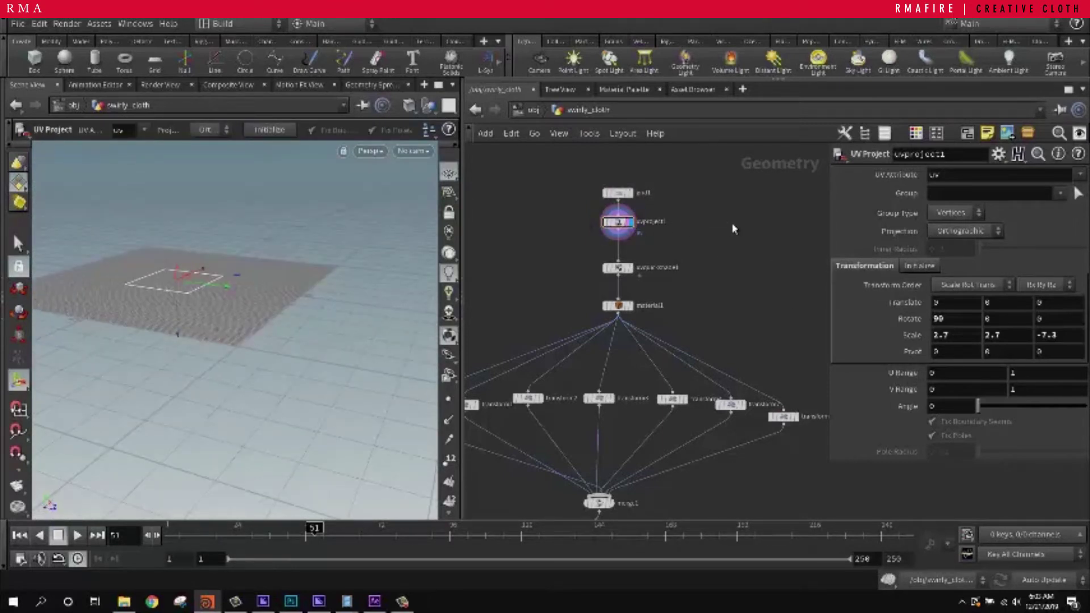
# Add a second UV Project node beside uvproject1, feed it from grid1 and display it
pyautogui.press('Tab')
pyautogui.write('uvp')
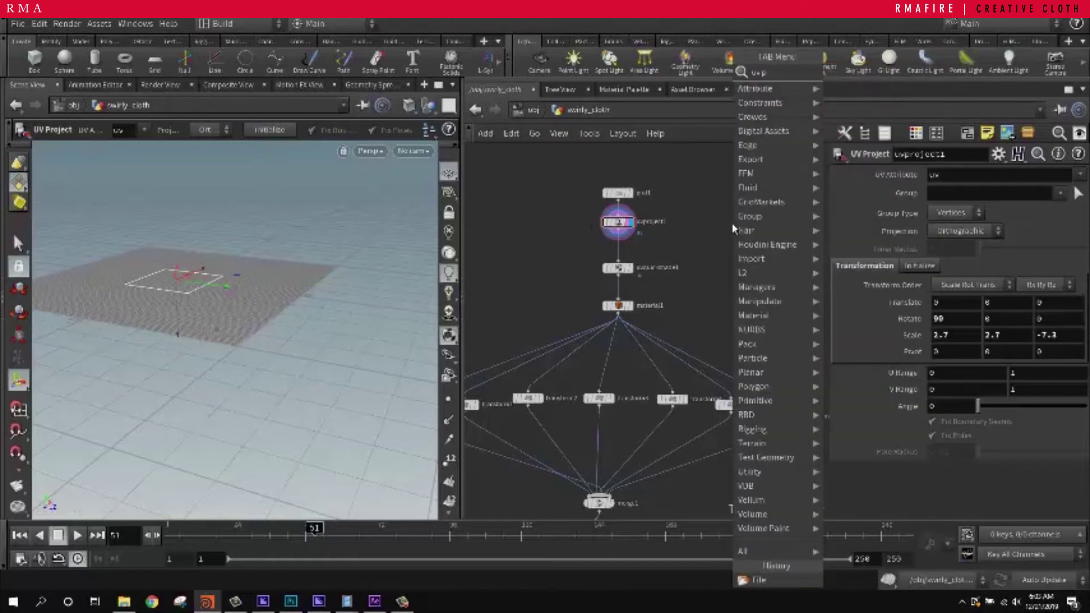
pyautogui.press('Return')
pyautogui.click(731, 222)
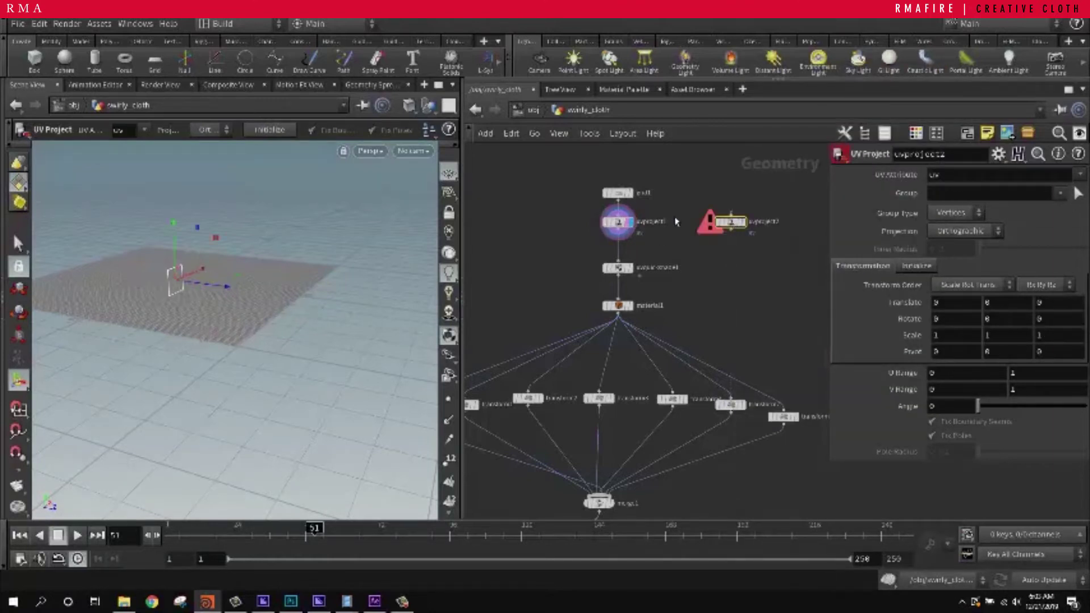
pyautogui.moveTo(607, 197); pyautogui.dragTo(741, 215)
pyautogui.click(756, 224)
pyautogui.click(756, 224)
pyautogui.keyDown('alt'); pyautogui.moveTo(284, 270); pyautogui.dragTo(200, 271); pyautogui.keyUp('alt')
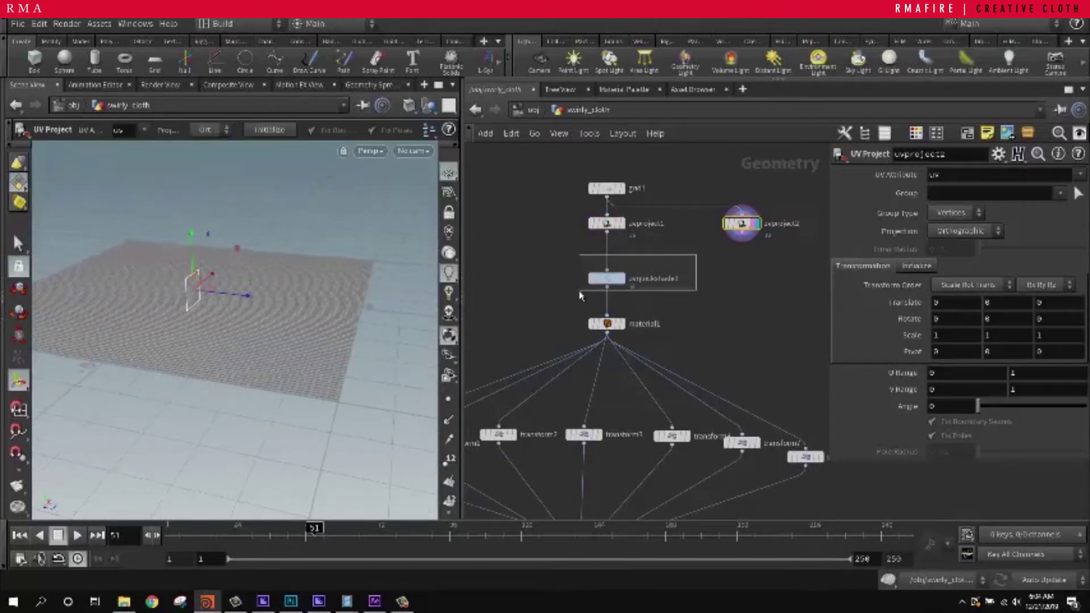
# Duplicate uvquickshade1, feed the copy from uvproject2 and display it
pyautogui.moveTo(580, 292); pyautogui.dragTo(579, 291)
pyautogui.hotkey('ctrl', 'c')
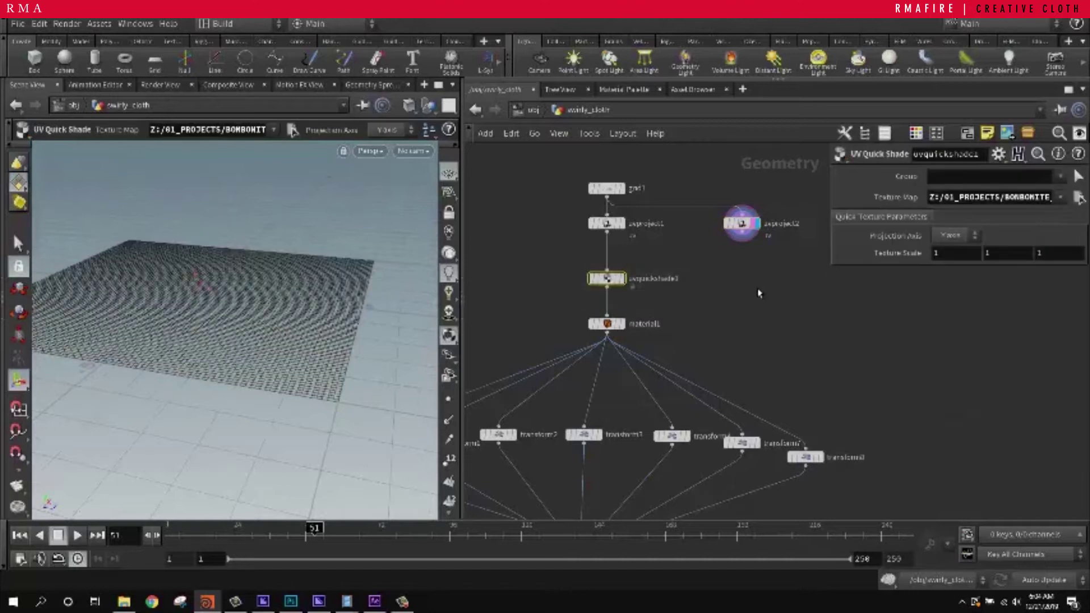
pyautogui.hotkey('ctrl', 'v')
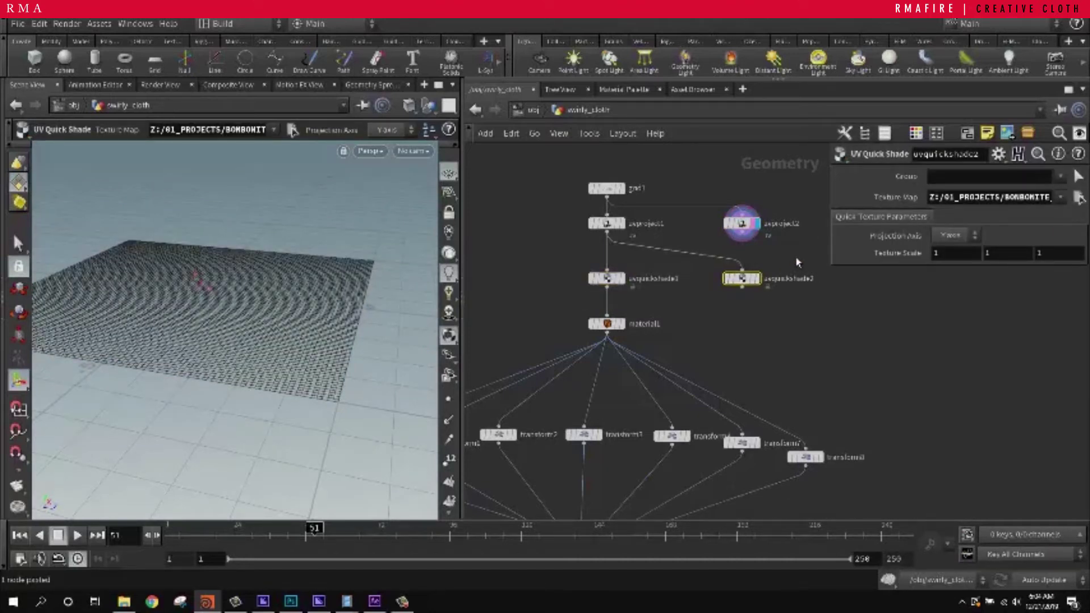
pyautogui.moveTo(742, 233); pyautogui.dragTo(741, 270)
pyautogui.click(754, 279)
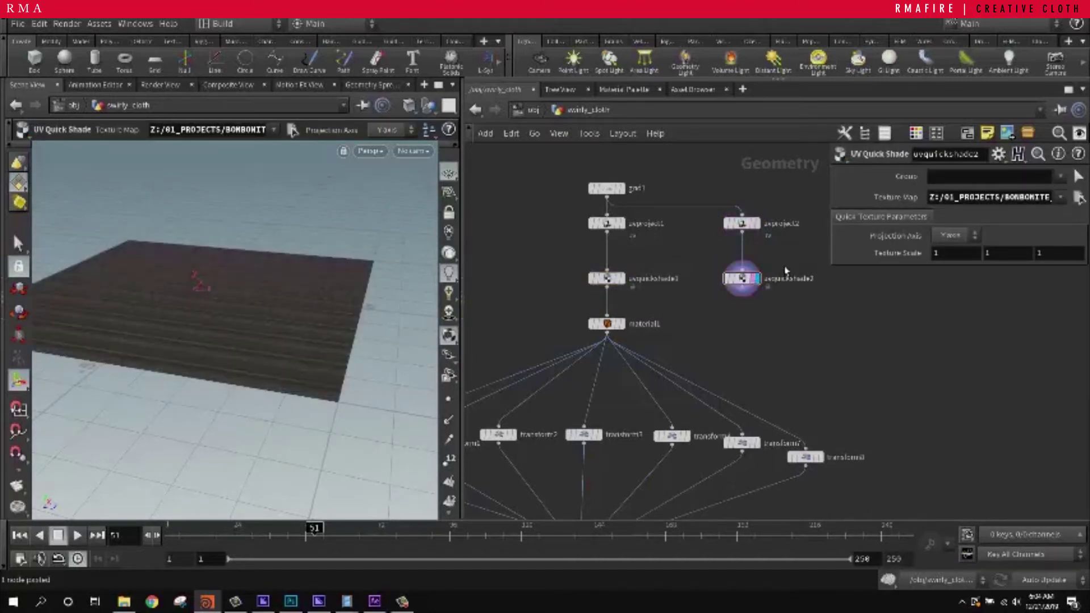
# Examine the texture on the grid up close and delete the duplicated quick shade node
pyautogui.keyDown('alt'); pyautogui.moveTo(191, 320); pyautogui.dragTo(197, 346); pyautogui.keyUp('alt')
pyautogui.keyDown('alt'); pyautogui.moveTo(197, 346); pyautogui.dragTo(267, 282, button='right'); pyautogui.keyUp('alt')
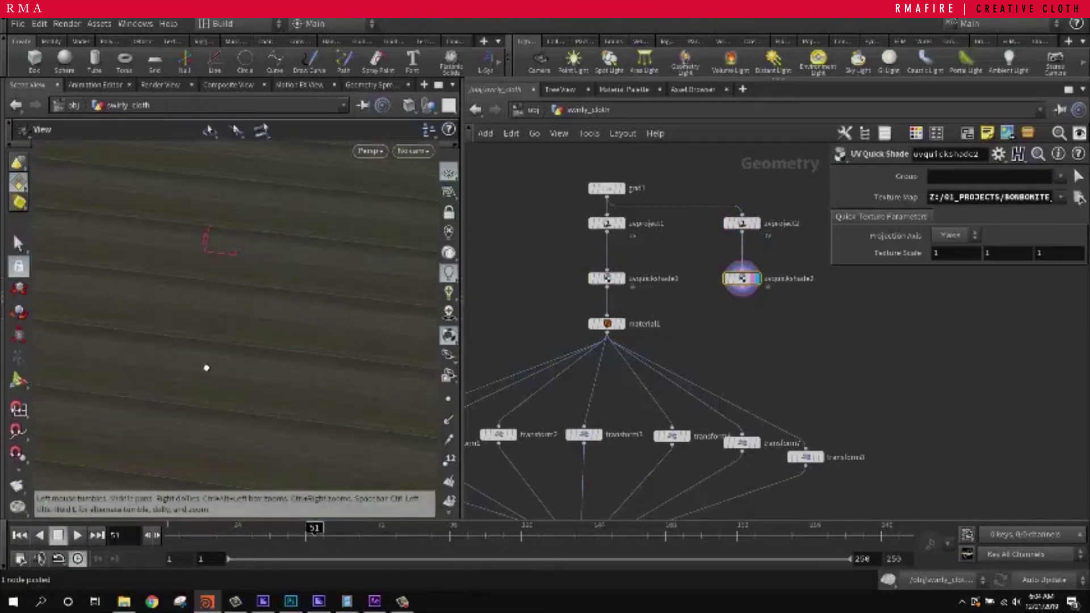
pyautogui.keyDown('alt'); pyautogui.moveTo(210, 357); pyautogui.dragTo(215, 260); pyautogui.keyUp('alt')
pyautogui.press('Return')
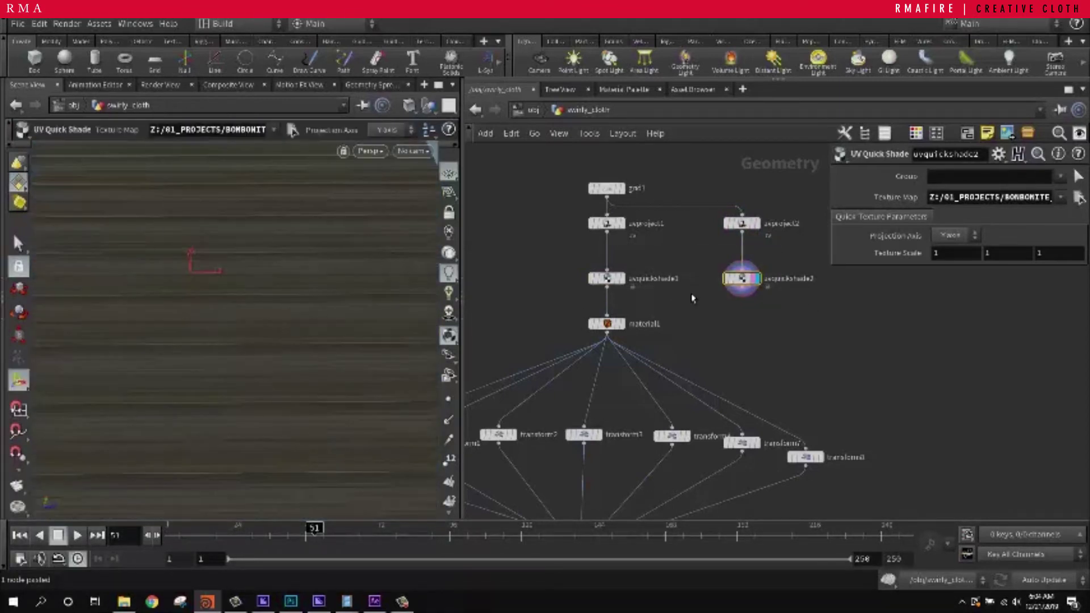
pyautogui.press('Up')
# Add a new UV Quick Shade node directly under uvproject2 and display it
pyautogui.press('Tab')
pyautogui.write('qui')
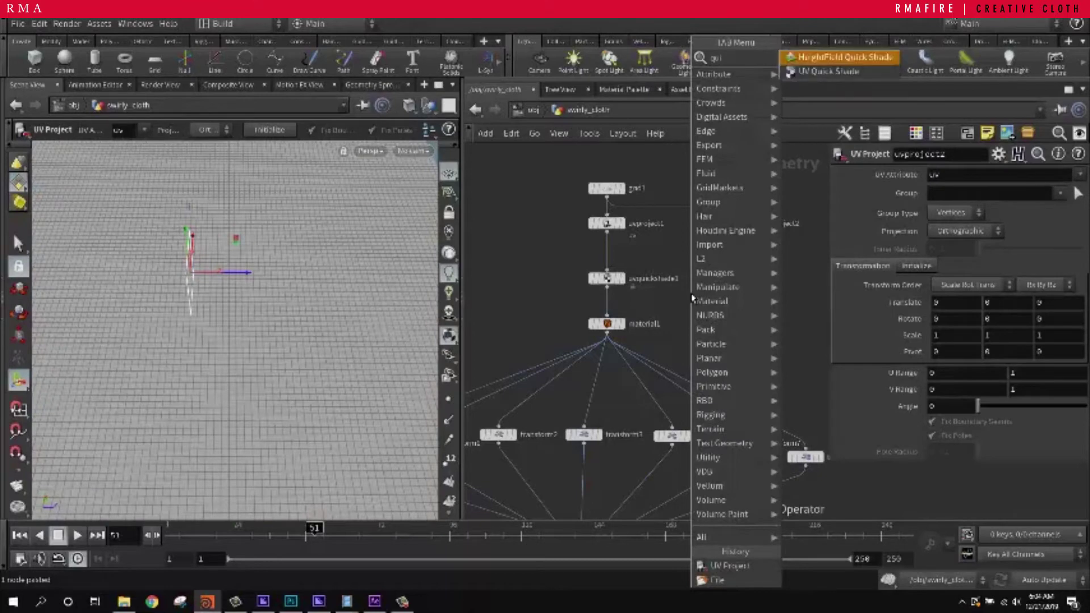
pyautogui.write('sh')
pyautogui.press('Return')
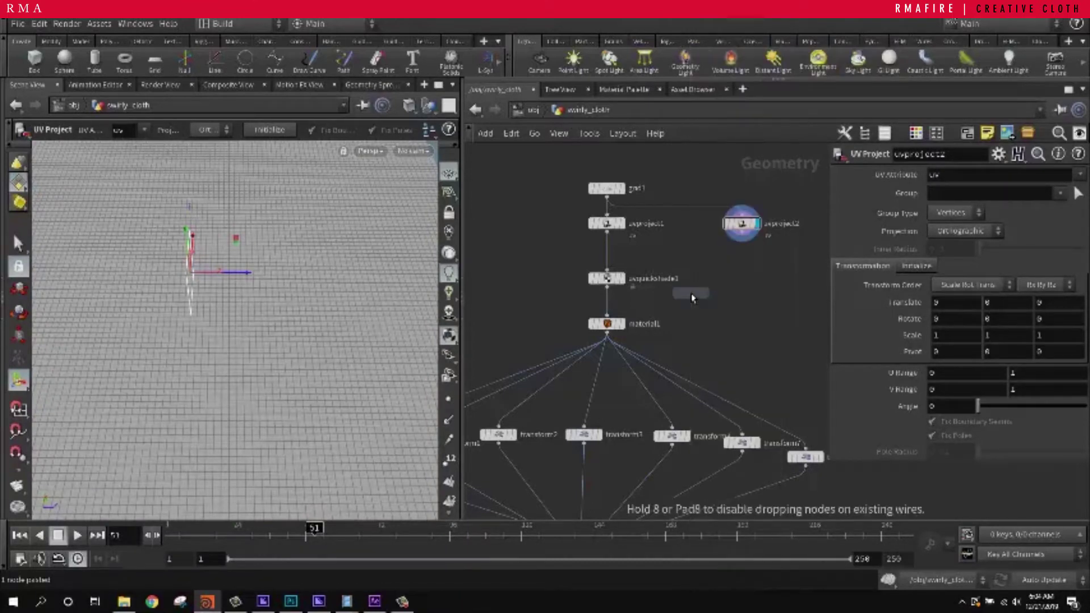
pyautogui.click(742, 261)
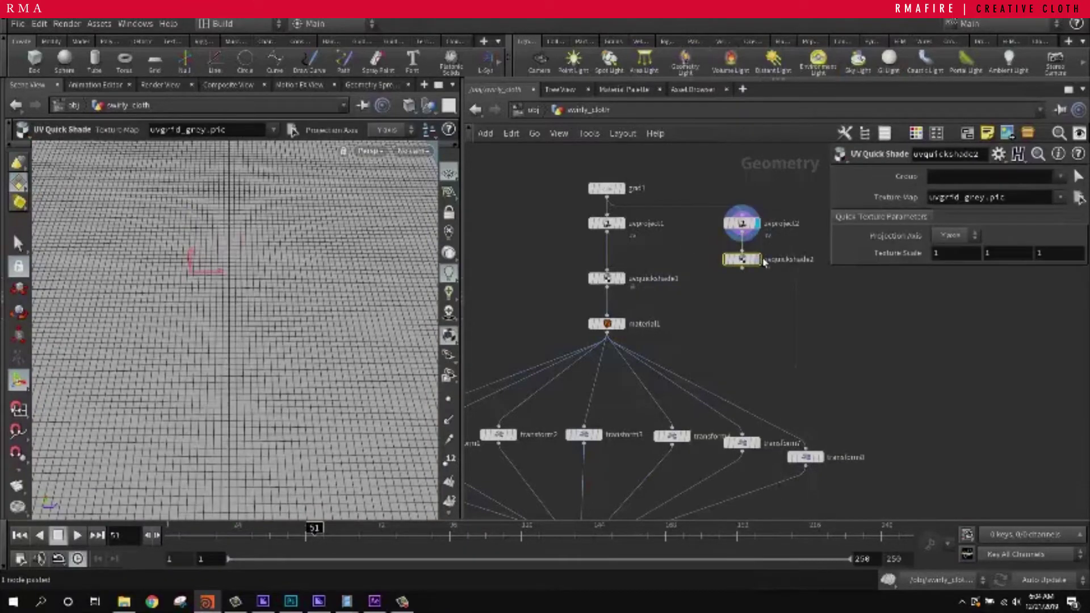
pyautogui.click(759, 260)
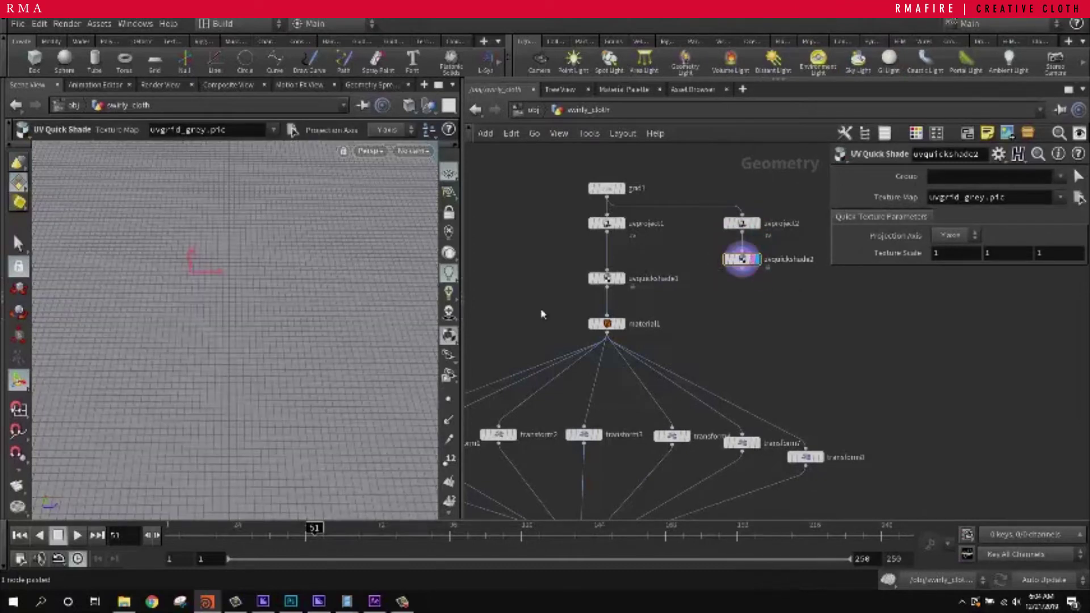
# Rotate the uvproject2 projection to about 87.68 degrees around X so it lies nearly flat over the grid
pyautogui.keyDown('alt'); pyautogui.moveTo(396, 317); pyautogui.dragTo(15, 329, button='right'); pyautogui.keyUp('alt')
pyautogui.keyDown('alt'); pyautogui.moveTo(200, 266); pyautogui.dragTo(214, 294); pyautogui.keyUp('alt')
pyautogui.keyDown('alt'); pyautogui.moveTo(214, 294); pyautogui.dragTo(423, 206, button='right'); pyautogui.keyUp('alt')
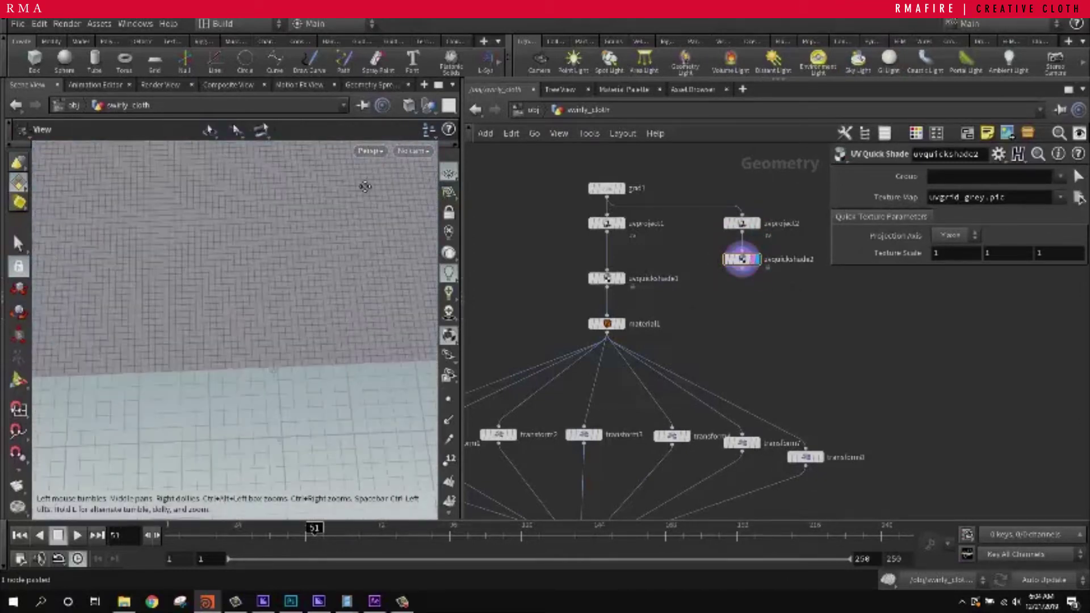
pyautogui.moveTo(361, 197); pyautogui.dragTo(268, 329)
pyautogui.click(782, 221)
pyautogui.press('Escape')
pyautogui.moveTo(201, 309); pyautogui.dragTo(237, 257)
pyautogui.press('r')
pyautogui.moveTo(257, 215); pyautogui.dragTo(260, 225)
pyautogui.moveTo(237, 282); pyautogui.dragTo(230, 292)
pyautogui.keyDown('alt'); pyautogui.moveTo(230, 292); pyautogui.dragTo(235, 258, button='right'); pyautogui.keyUp('alt')
# Scale the uvproject2 projection uniformly to about 11.04 and view the enlarged checker pattern
pyautogui.press('t')
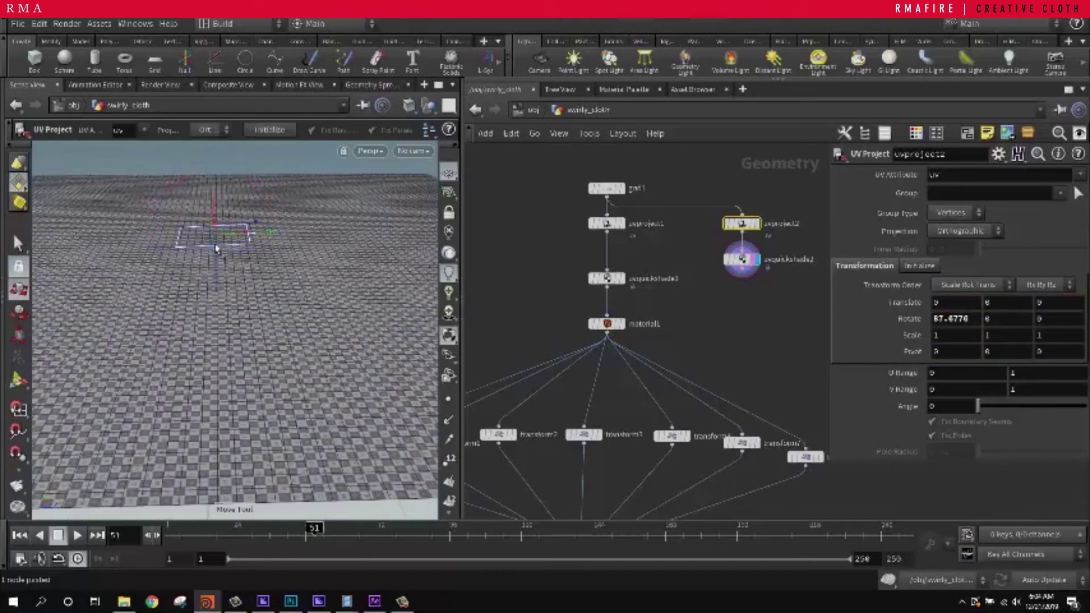
pyautogui.moveTo(222, 242); pyautogui.dragTo(1044, 302)
pyautogui.keyDown('alt'); pyautogui.moveTo(275, 233); pyautogui.dragTo(263, 282, button='right'); pyautogui.keyUp('alt')
pyautogui.keyDown('alt'); pyautogui.moveTo(263, 282); pyautogui.dragTo(261, 297); pyautogui.keyUp('alt')
# Rotate the uvproject2 projection around X to about 271.19 degrees and view the whole grid
pyautogui.press('Return')
pyautogui.press('r')
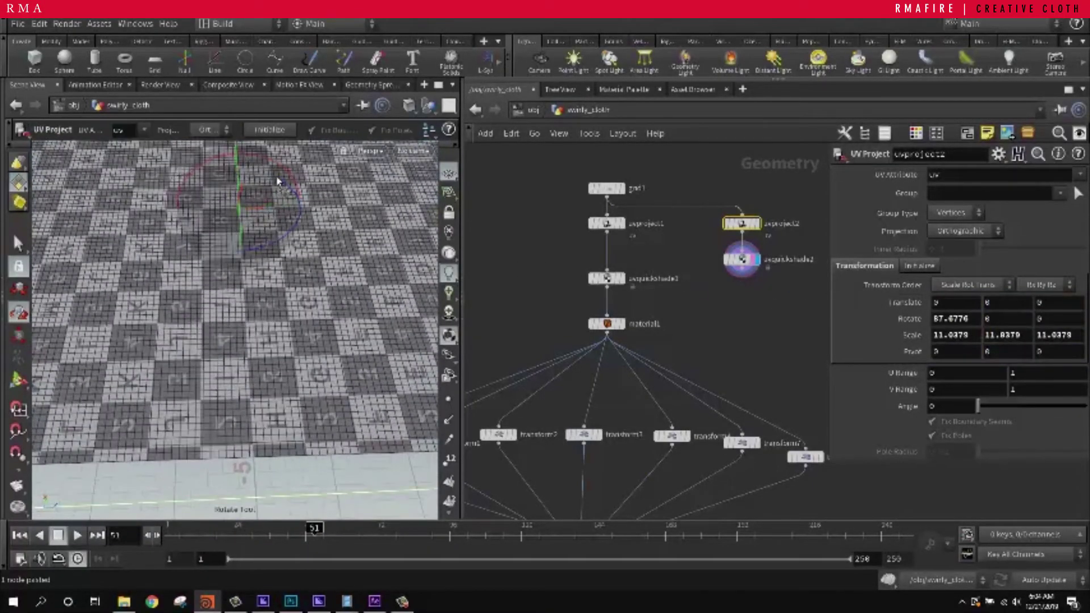
pyautogui.moveTo(278, 165); pyautogui.dragTo(281, 168)
pyautogui.keyDown('alt'); pyautogui.moveTo(282, 168); pyautogui.dragTo(243, 233, button='right'); pyautogui.keyUp('alt')
pyautogui.keyDown('alt'); pyautogui.moveTo(243, 233); pyautogui.dragTo(215, 305, button='middle'); pyautogui.keyUp('alt')
pyautogui.keyDown('alt'); pyautogui.moveTo(215, 306); pyautogui.dragTo(140, 356); pyautogui.keyUp('alt')
# Scale the uvproject2 projection uniformly down to about 3.65 for a denser checker pattern
pyautogui.press('e')
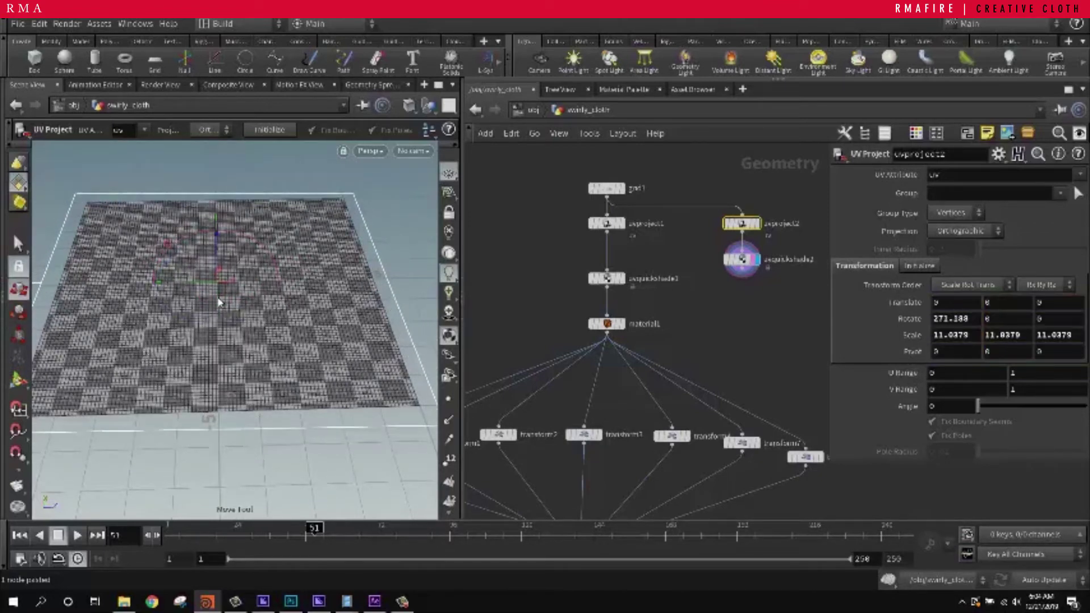
pyautogui.moveTo(217, 285); pyautogui.dragTo(211, 335)
pyautogui.click(526, 256)
# Connect the output of uvquickshade2 to material1, then display and select material1
pyautogui.click(745, 275)
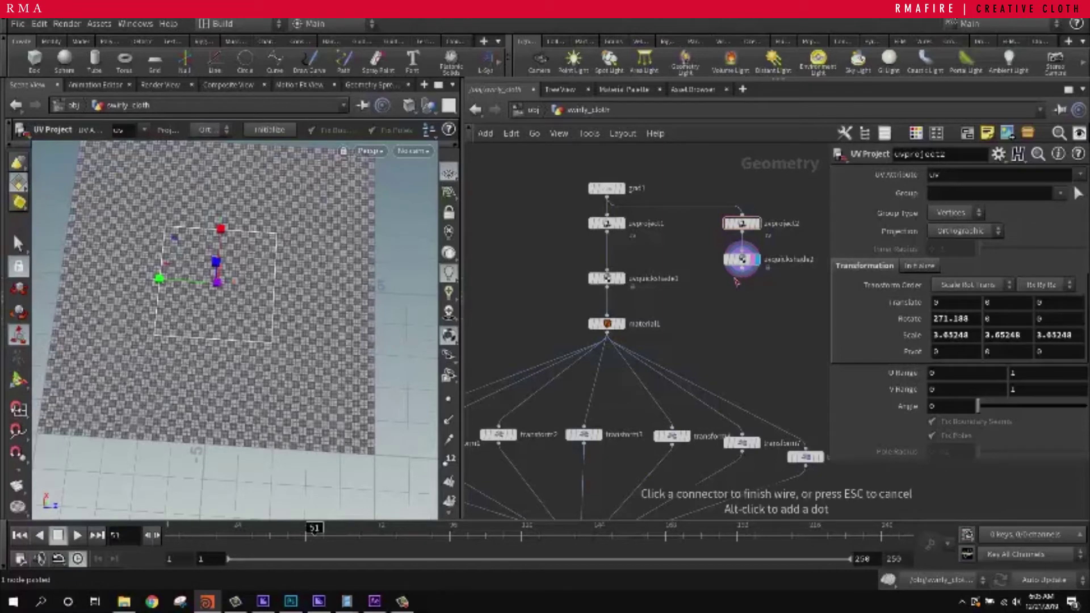
pyautogui.click(607, 315)
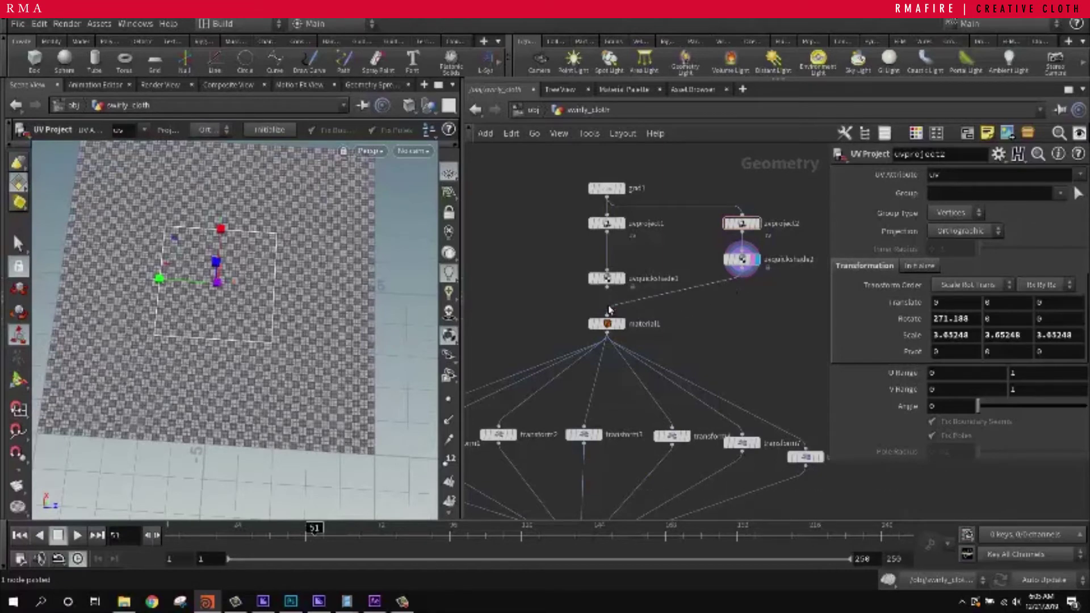
pyautogui.click(623, 318)
pyautogui.moveTo(704, 317); pyautogui.dragTo(582, 329)
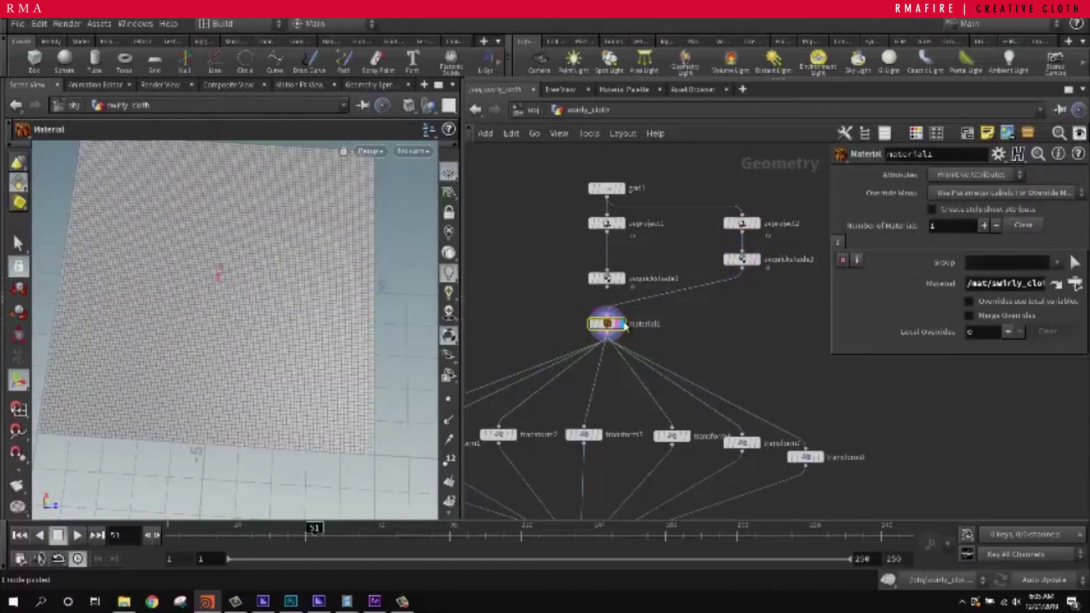
# Display several of the cloth transforms, starting with transform6, and merge1 to examine the stacked, rotated grids
pyautogui.moveTo(687, 343); pyautogui.dragTo(763, 270, button='middle')
pyautogui.scroll(-3, 729, 278)
pyautogui.moveTo(691, 409); pyautogui.dragTo(690, 449)
pyautogui.click(566, 328)
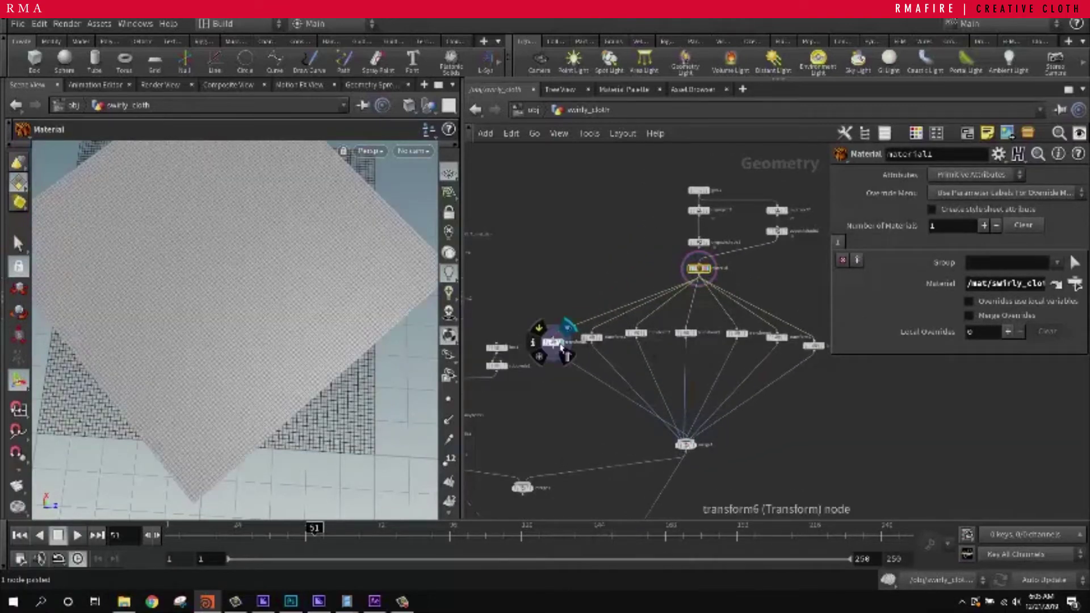
pyautogui.keyDown('alt'); pyautogui.moveTo(309, 312); pyautogui.dragTo(335, 300); pyautogui.keyUp('alt')
pyautogui.click(605, 323)
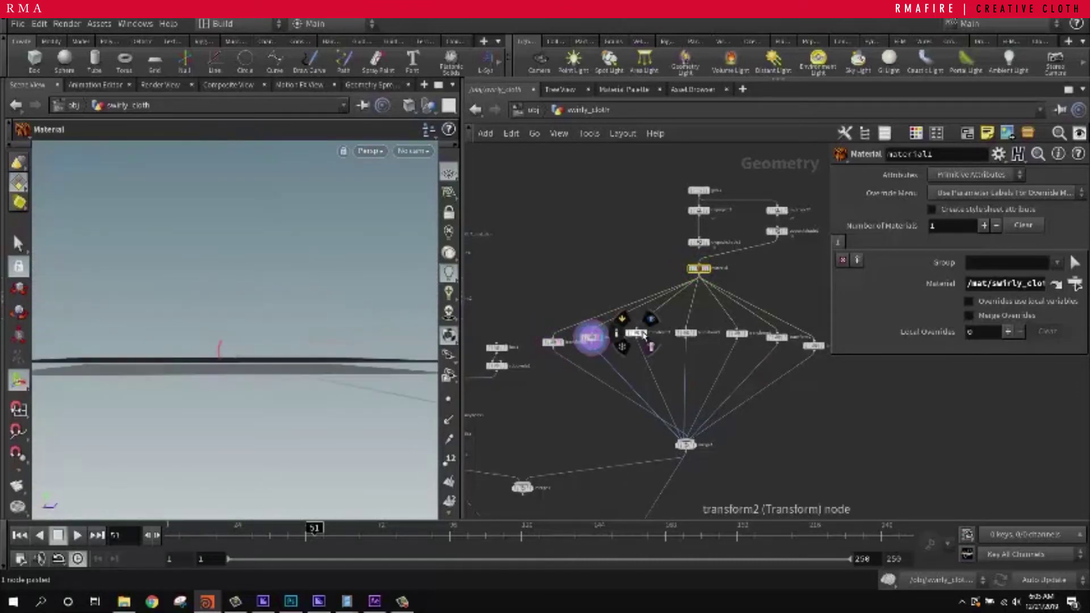
pyautogui.click(696, 450)
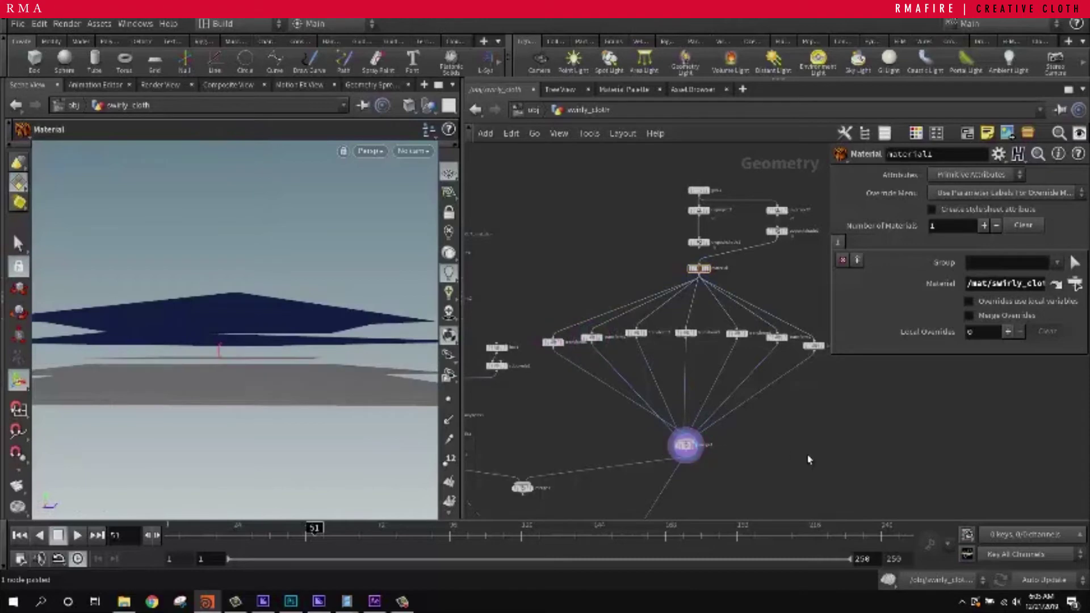
pyautogui.press('Escape')
pyautogui.moveTo(227, 368); pyautogui.dragTo(272, 324)
# Display merge3 and scrub back to frame 1 to examine the shoe together with the stacked cloth layers
pyautogui.moveTo(592, 415); pyautogui.dragTo(668, 304, button='middle')
pyautogui.moveTo(608, 360); pyautogui.dragTo(630, 360)
pyautogui.scroll(5, 630, 357)
pyautogui.click(642, 334)
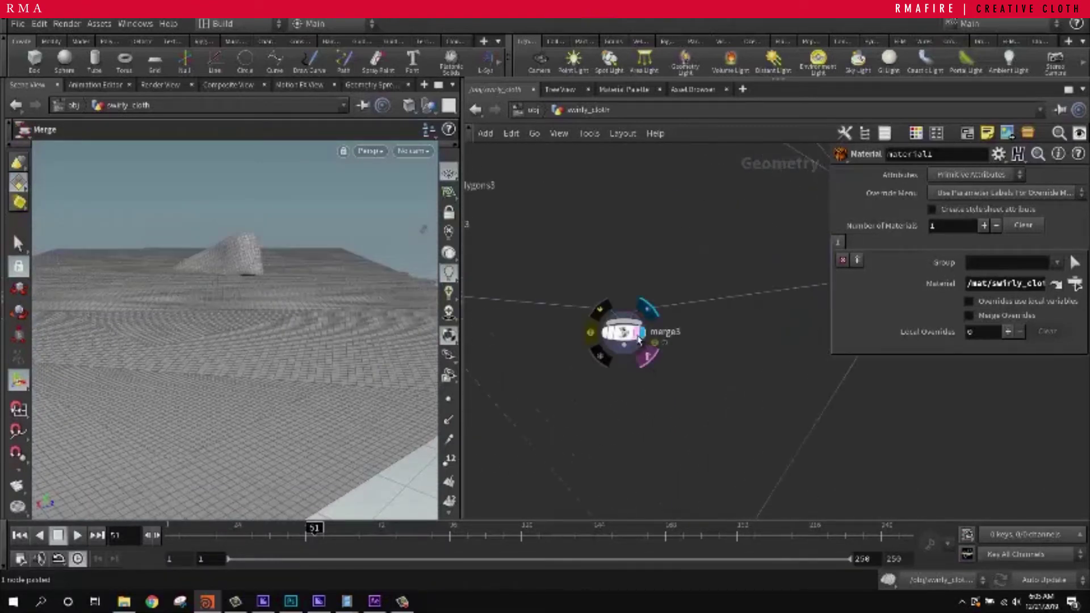
pyautogui.moveTo(199, 285); pyautogui.dragTo(256, 462)
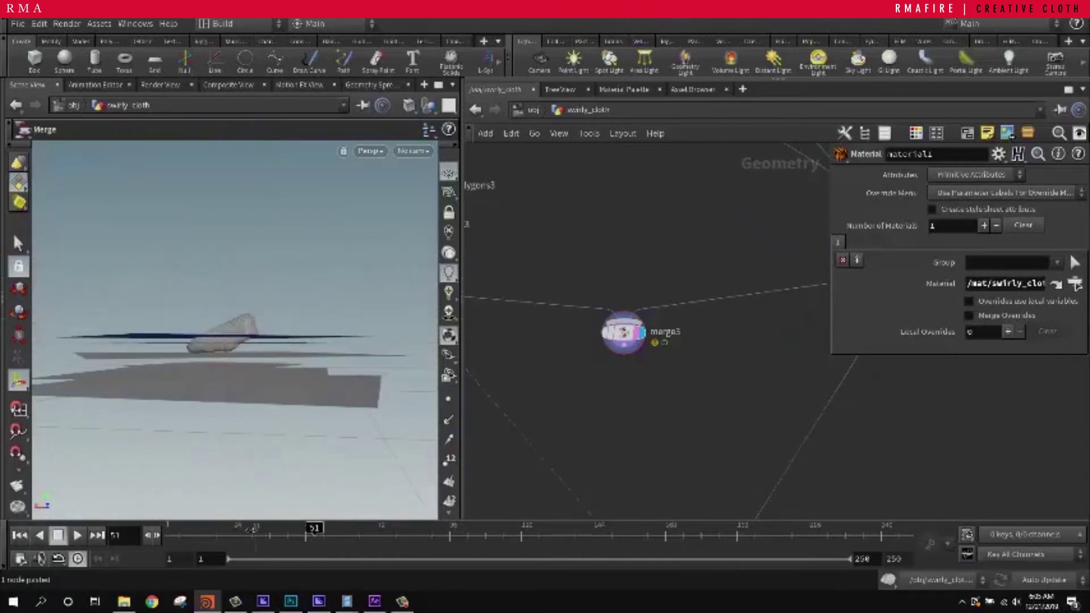
pyautogui.moveTo(235, 531); pyautogui.dragTo(99, 512)
pyautogui.moveTo(173, 531); pyautogui.dragTo(32, 488)
# Select vellumcloth1 and move it farther above vellumsolver1
pyautogui.moveTo(691, 390); pyautogui.dragTo(653, 103, button='middle')
pyautogui.moveTo(646, 371); pyautogui.dragTo(645, 289)
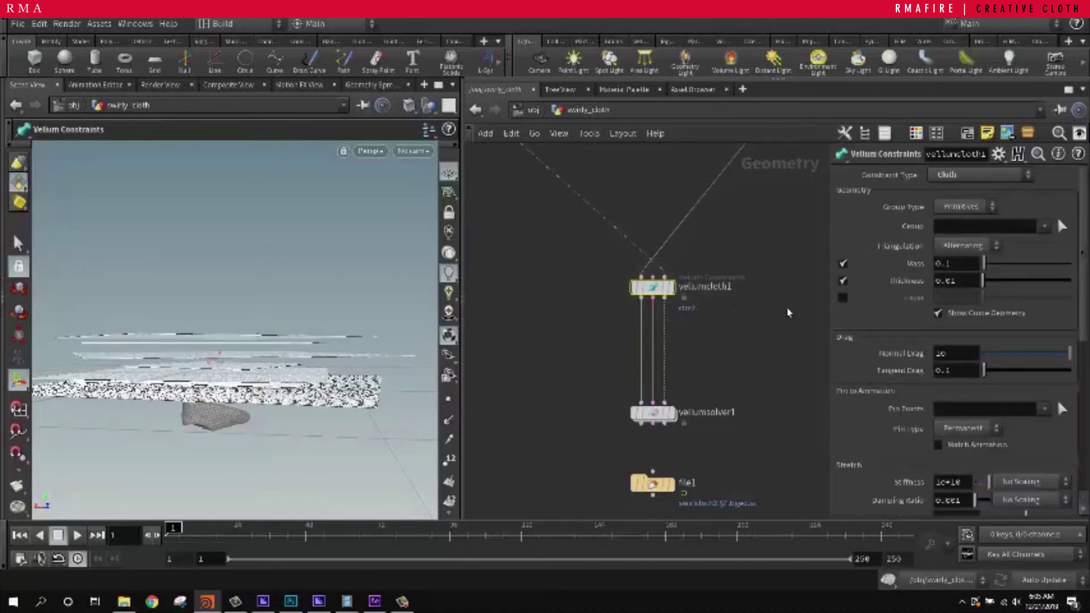
# Widen the parameter pane so the cloth constraint settings of vellumcloth1 have more room
pyautogui.scroll(4, 786, 314)
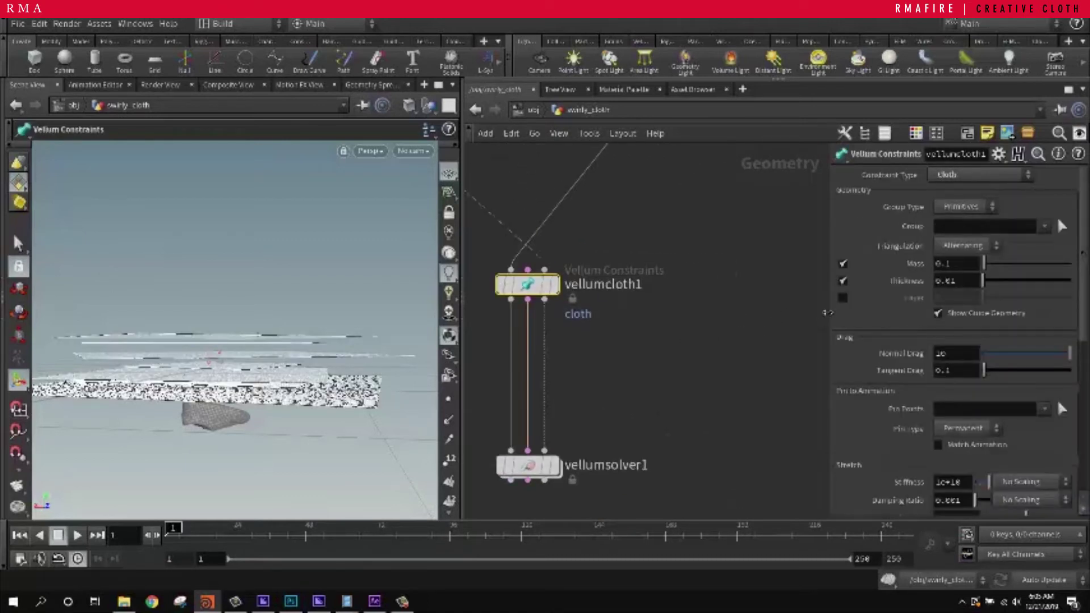
pyautogui.moveTo(829, 310); pyautogui.dragTo(748, 311)
pyautogui.moveTo(675, 416); pyautogui.dragTo(731, 507, button='middle')
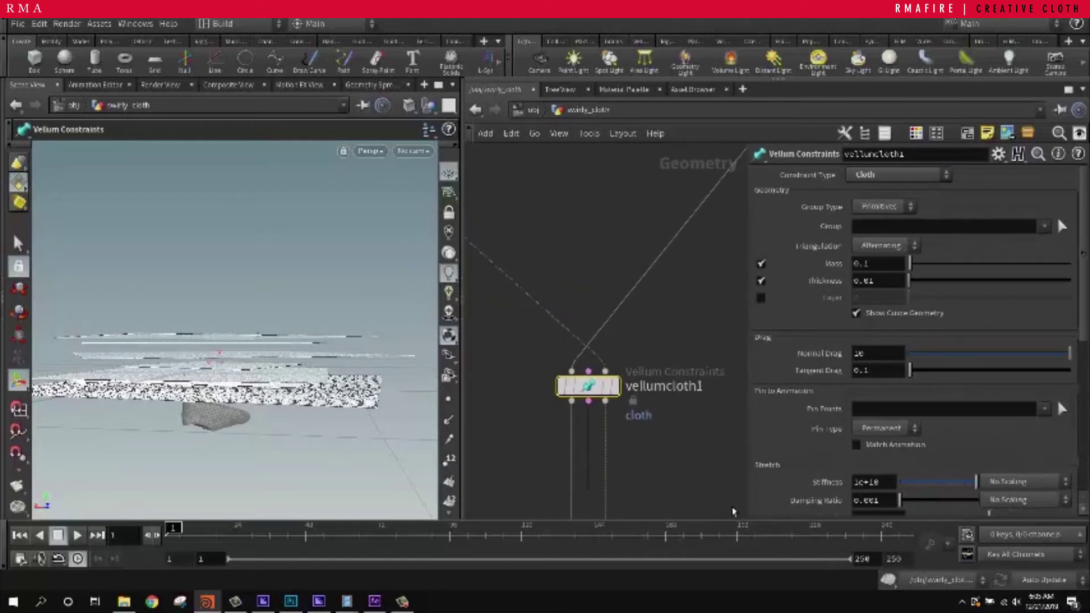
# Trace the wires entering vellumcloth1 back to transform5 and merge1, then follow them down to vellumsolver1
pyautogui.scroll(-4, 539, 282)
pyautogui.moveTo(551, 258); pyautogui.dragTo(673, 337, button='middle')
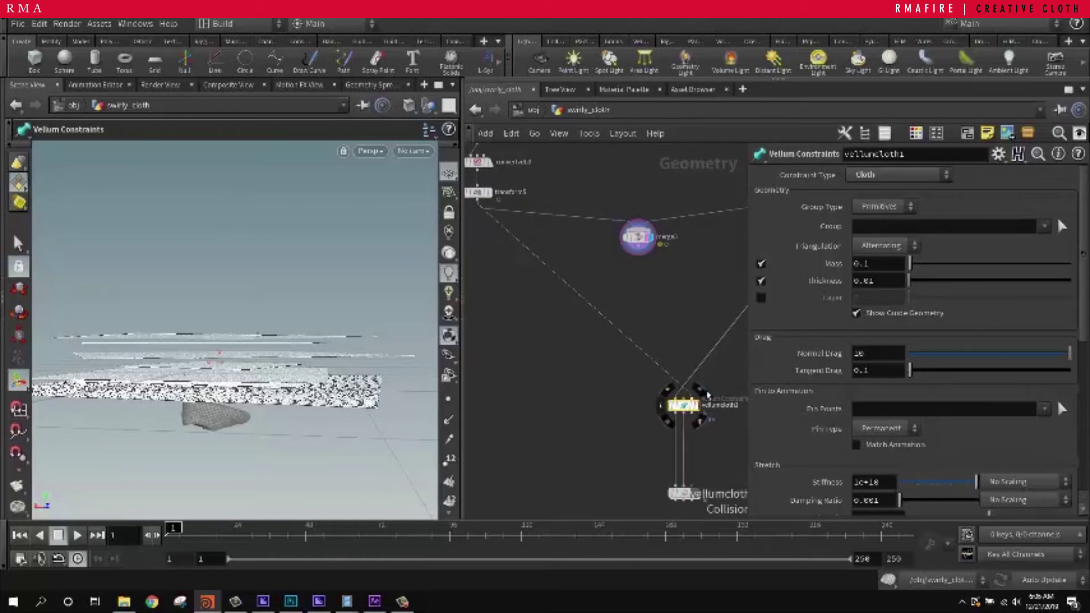
pyautogui.scroll(2, 677, 392)
pyautogui.scroll(2, 694, 411)
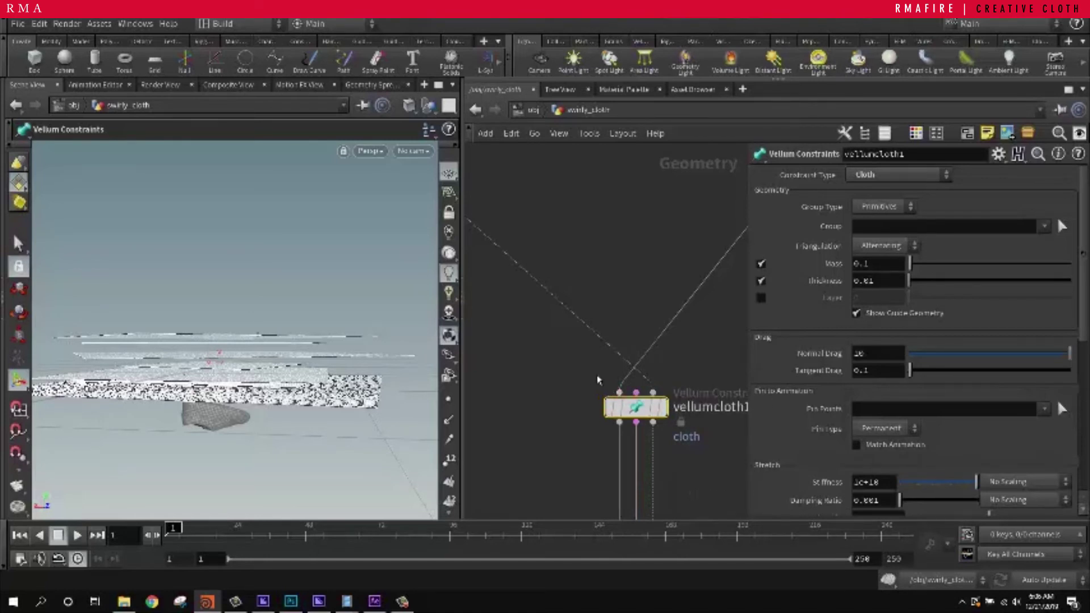
pyautogui.scroll(-5, 559, 363)
pyautogui.moveTo(690, 284); pyautogui.dragTo(572, 345, button='middle')
pyautogui.scroll(2, 572, 345)
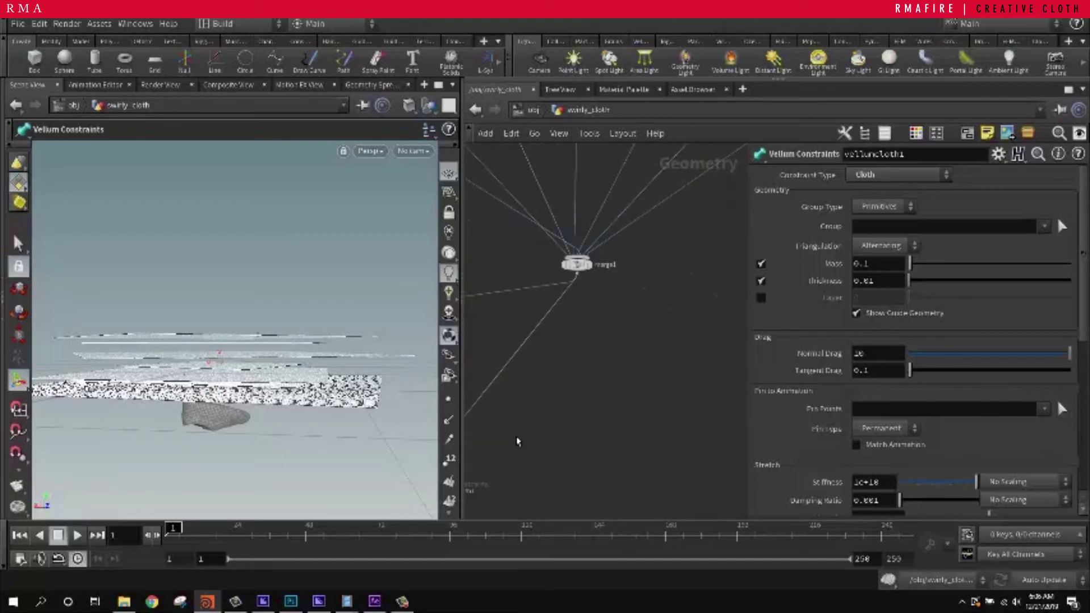
pyautogui.moveTo(516, 441); pyautogui.dragTo(722, 220, button='middle')
pyautogui.scroll(2, 659, 349)
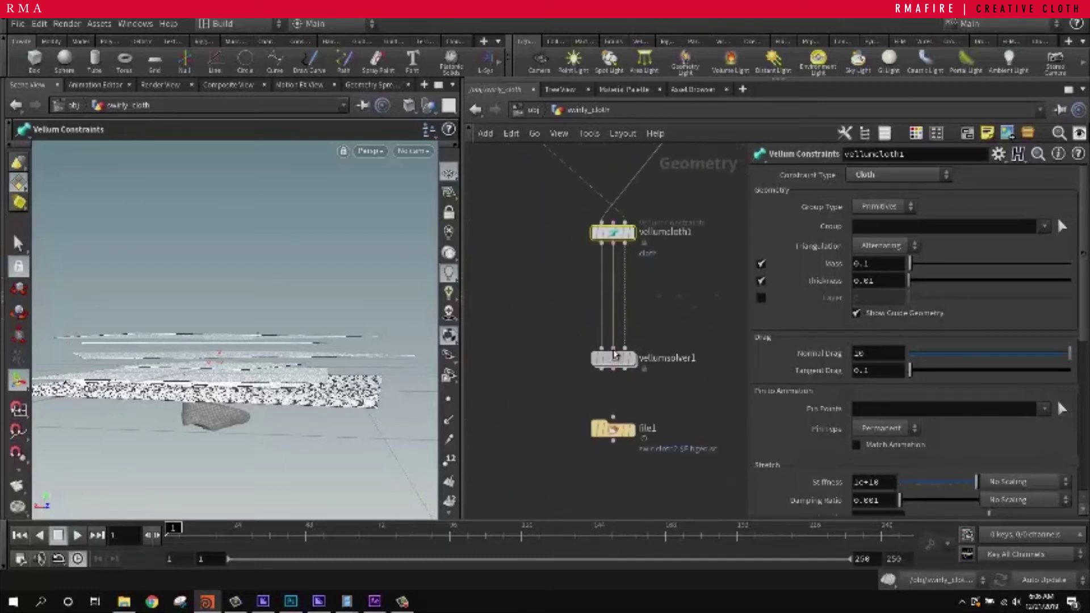
# Move vellumsolver1 up to sit just below vellumcloth1, then select and display it
pyautogui.moveTo(615, 351); pyautogui.dragTo(752, 326)
pyautogui.moveTo(634, 366); pyautogui.dragTo(572, 390, button='middle')
pyautogui.moveTo(646, 336); pyautogui.dragTo(571, 316)
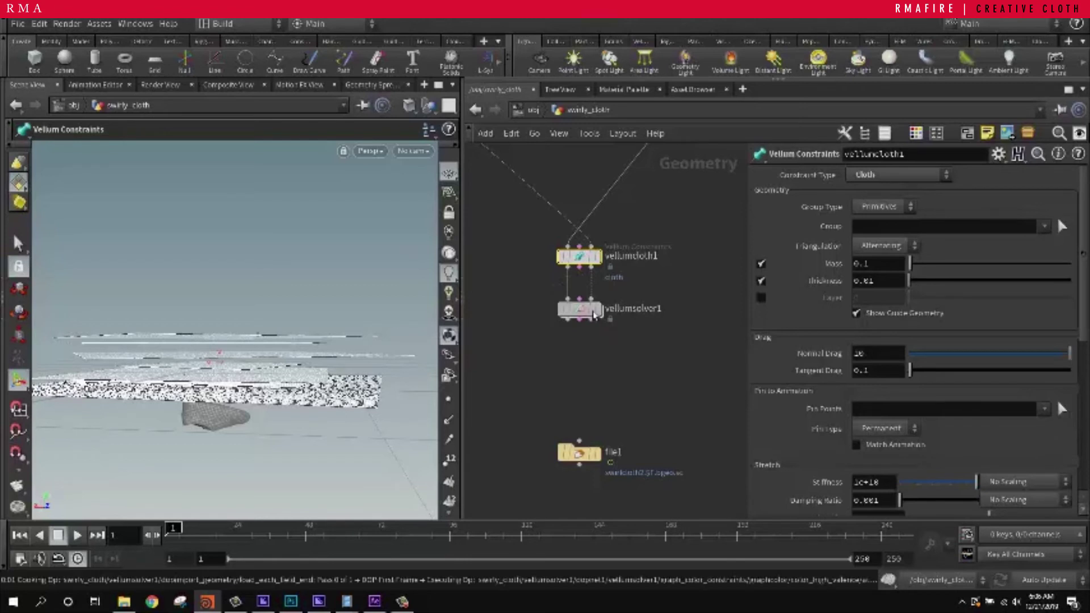
pyautogui.click(599, 311)
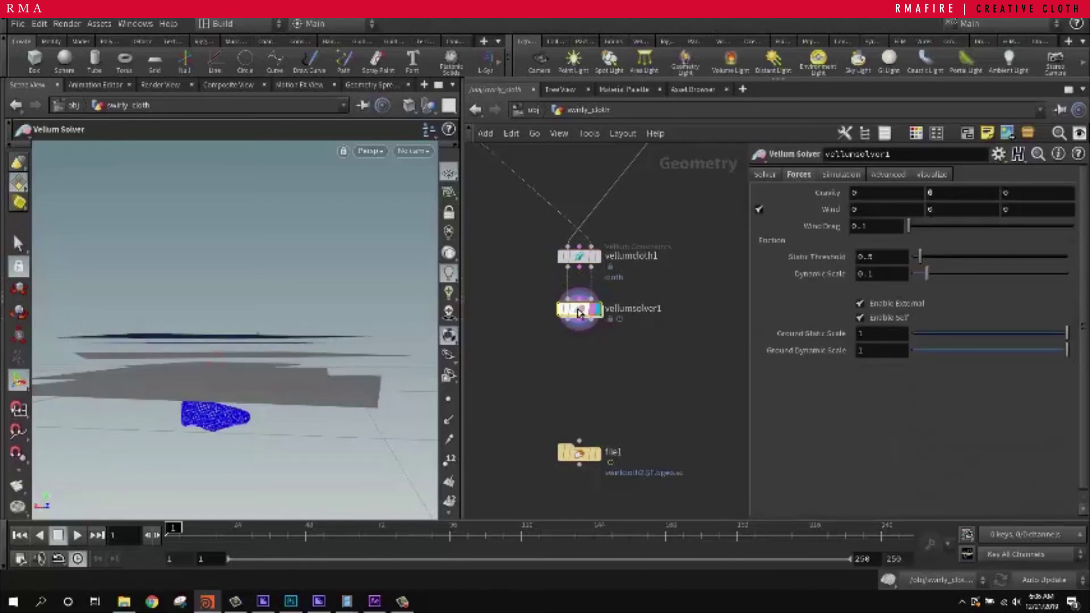
# Go inside vellumsolver1, examine popforce1 and the Vellum Constraint Property in its forces network, and return to swirly_cloth
pyautogui.doubleClick(579, 312)
pyautogui.moveTo(577, 322); pyautogui.dragTo(569, 335)
pyautogui.moveTo(498, 309); pyautogui.dragTo(661, 356)
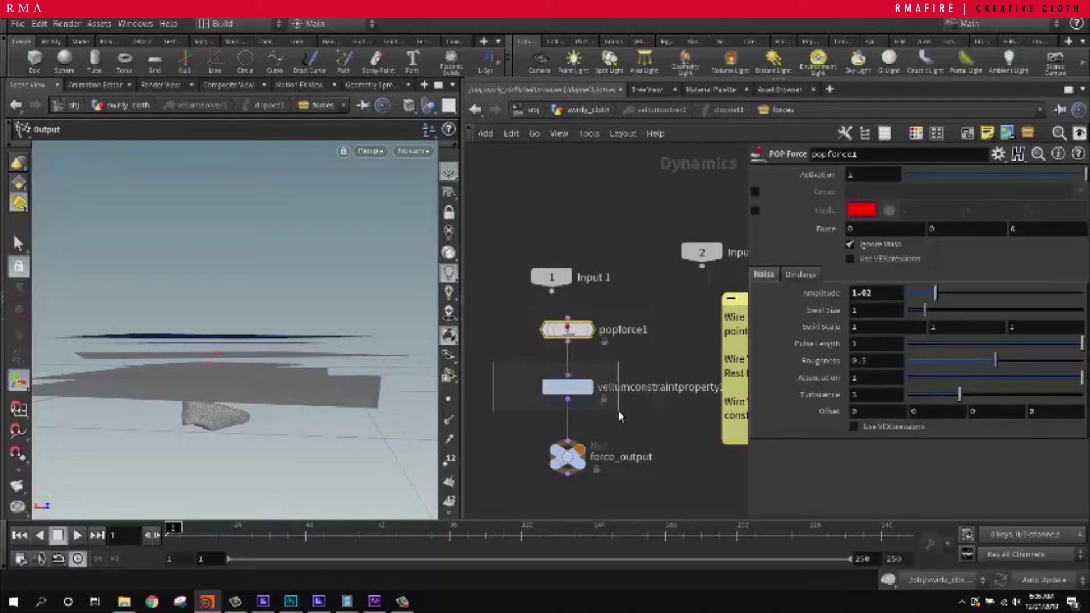
pyautogui.moveTo(618, 410); pyautogui.dragTo(618, 410)
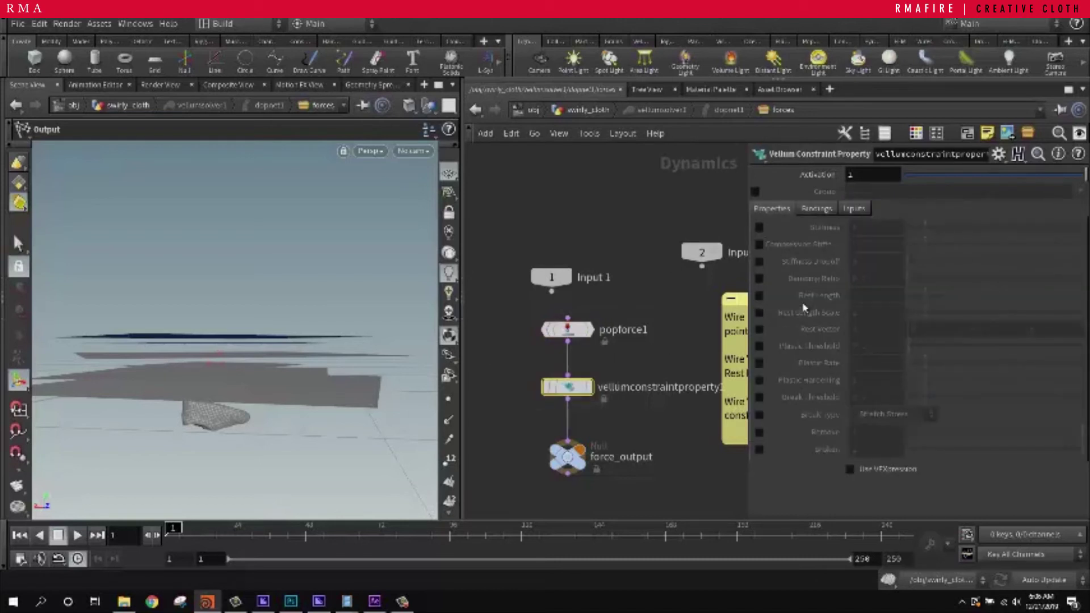
pyautogui.moveTo(631, 415); pyautogui.dragTo(592, 316, button='middle')
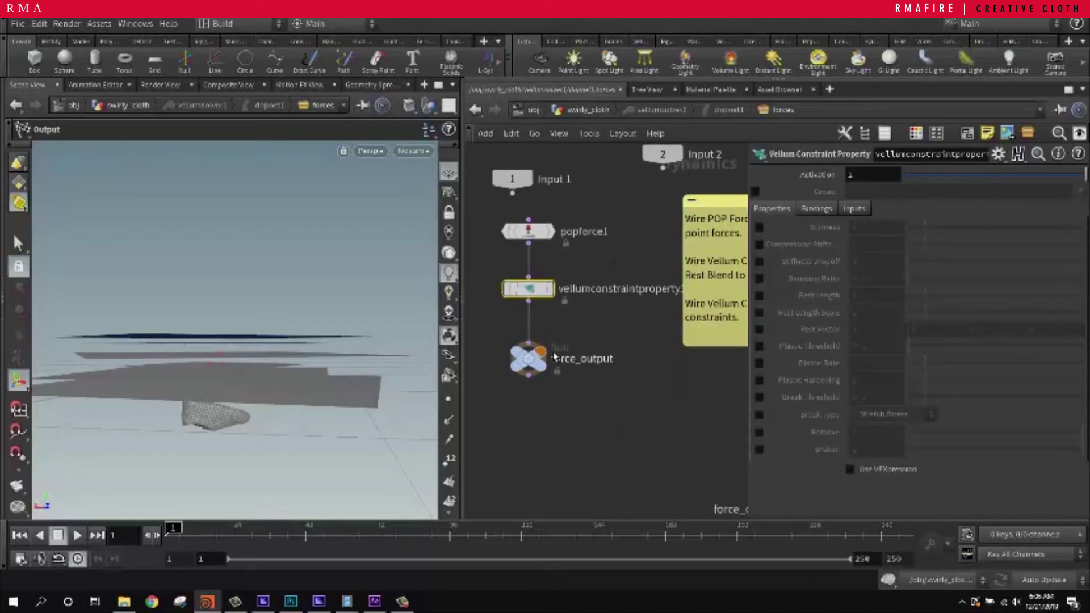
pyautogui.click(584, 109)
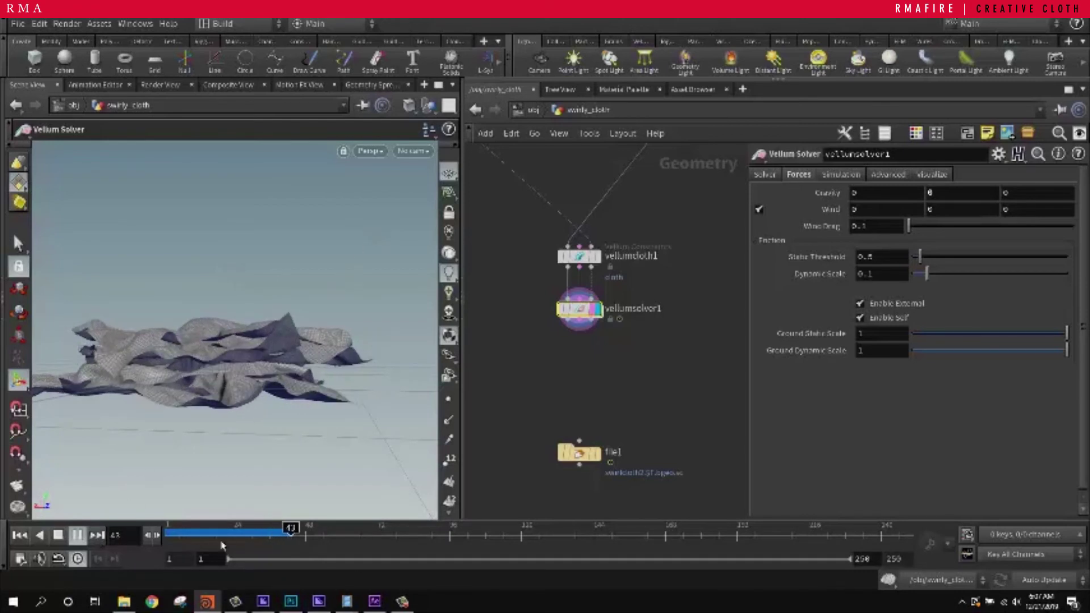
# Stop the playback, scrub to frame 28, and display file1 and then vellumsolver1 to compare the cached and live cloth
pyautogui.press('Escape')
pyautogui.moveTo(221, 537); pyautogui.dragTo(246, 534)
pyautogui.moveTo(601, 452)
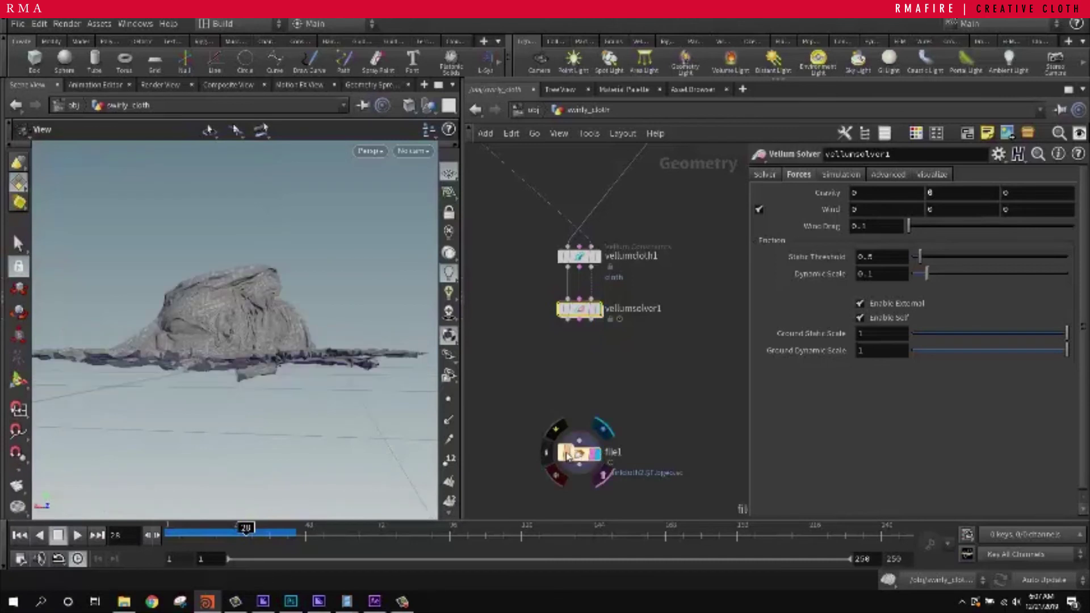
pyautogui.moveTo(591, 456); pyautogui.dragTo(581, 421)
pyautogui.click(598, 312)
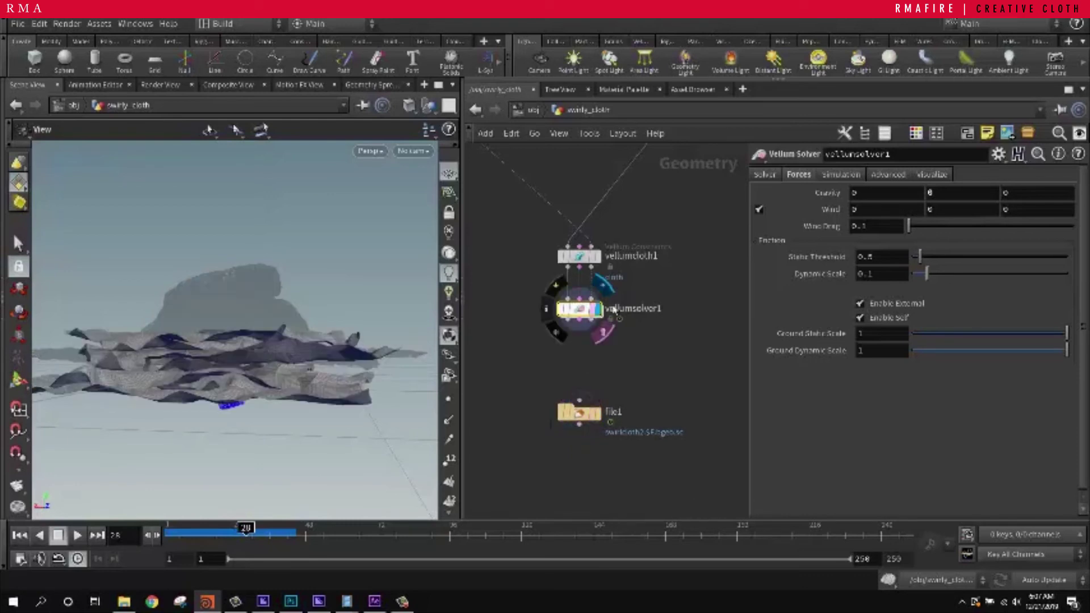
# Play the vellumsolver1 simulation from frame 1, stop it at frame 64, and examine the draped cloth at frame 60
pyautogui.moveTo(245, 533)
pyautogui.mouseDown()
pyautogui.moveTo(169, 533)
pyautogui.moveTo(274, 532)
pyautogui.moveTo(169, 533)
pyautogui.mouseUp()
pyautogui.click(77, 535)
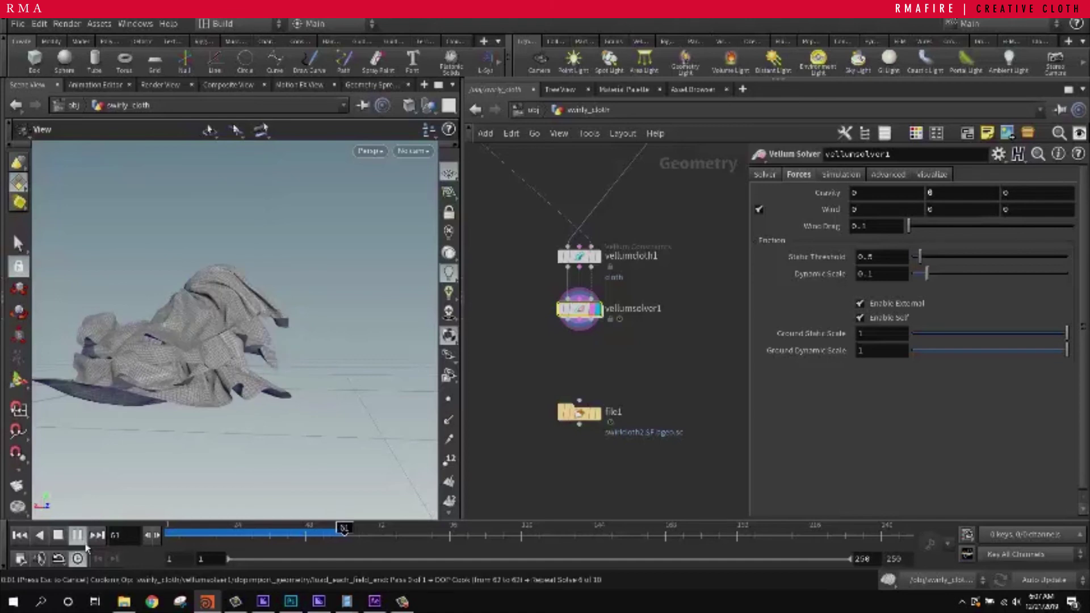
pyautogui.click(58, 537)
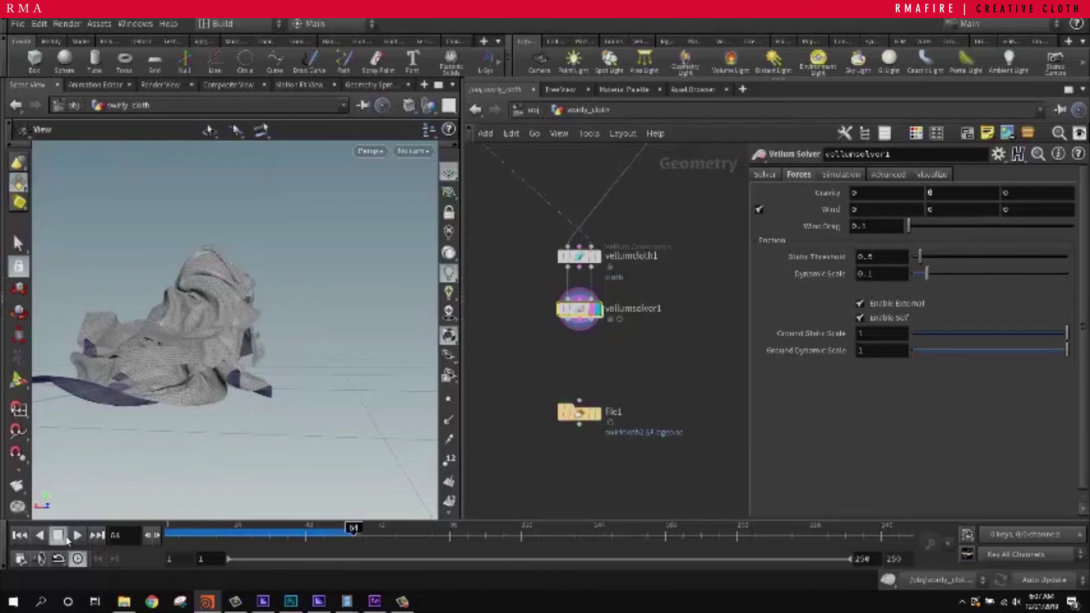
pyautogui.moveTo(247, 540); pyautogui.dragTo(342, 538)
pyautogui.moveTo(250, 406); pyautogui.dragTo(363, 369)
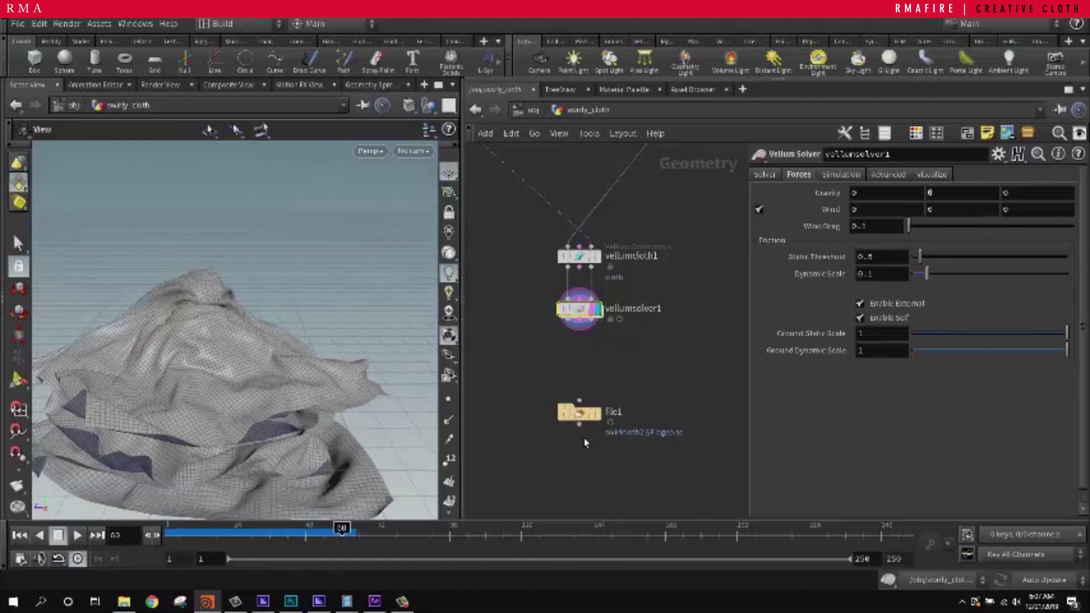
pyautogui.moveTo(581, 413); pyautogui.dragTo(575, 480)
pyautogui.click(17, 246)
pyautogui.click(378, 131)
pyautogui.click(378, 145)
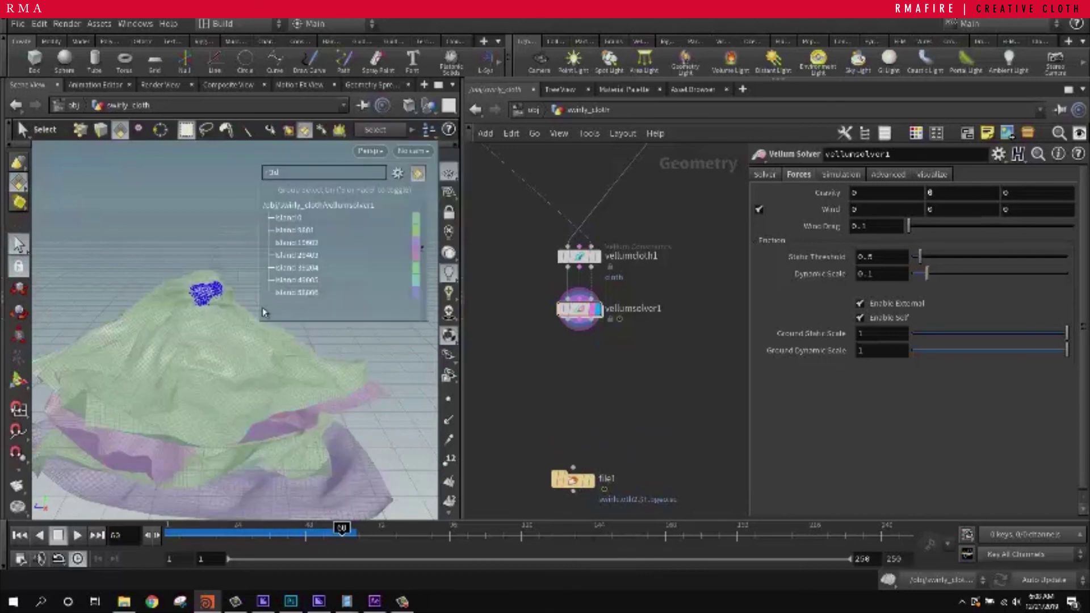
pyautogui.click(237, 287)
pyautogui.press('Delete')
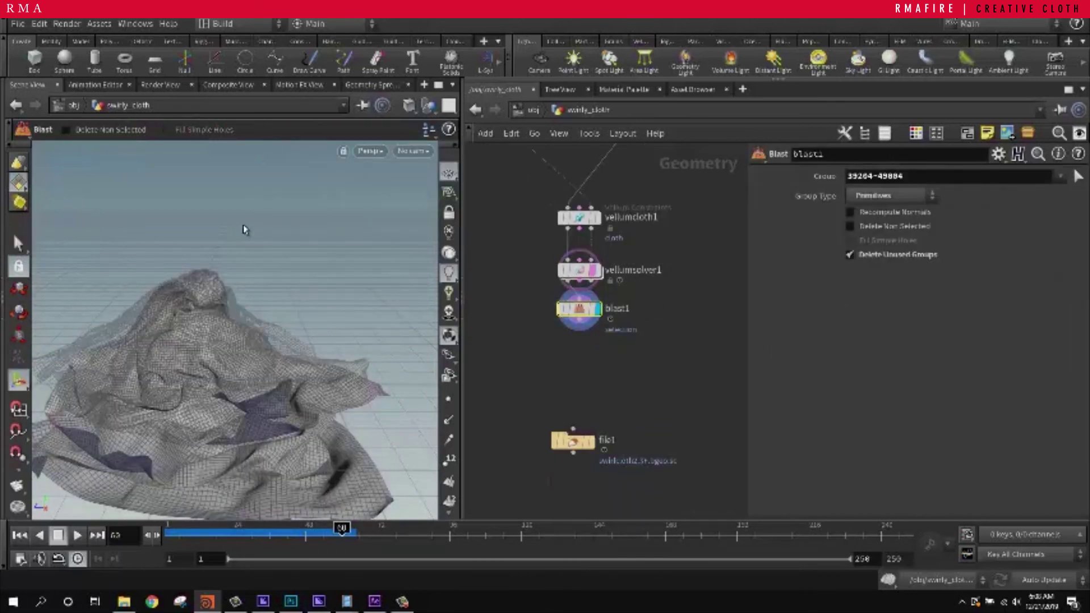
pyautogui.click(617, 309)
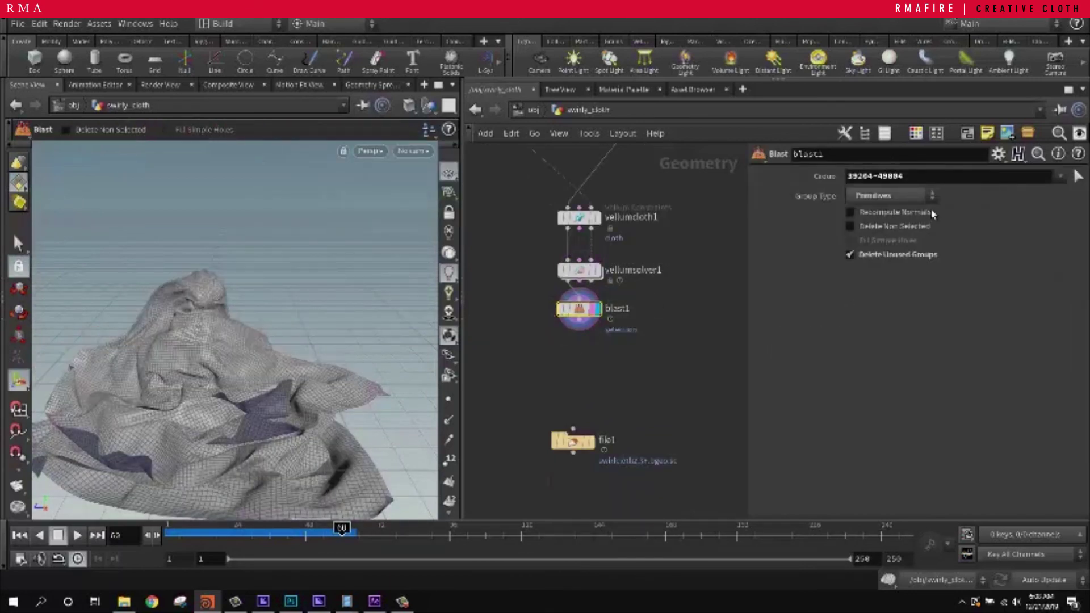
pyautogui.click(890, 227)
# Add a UV Quick Shade node below blast1, connect it, and display it
pyautogui.moveTo(610, 372); pyautogui.dragTo(611, 370)
pyautogui.press('Tab')
pyautogui.write('uvq')
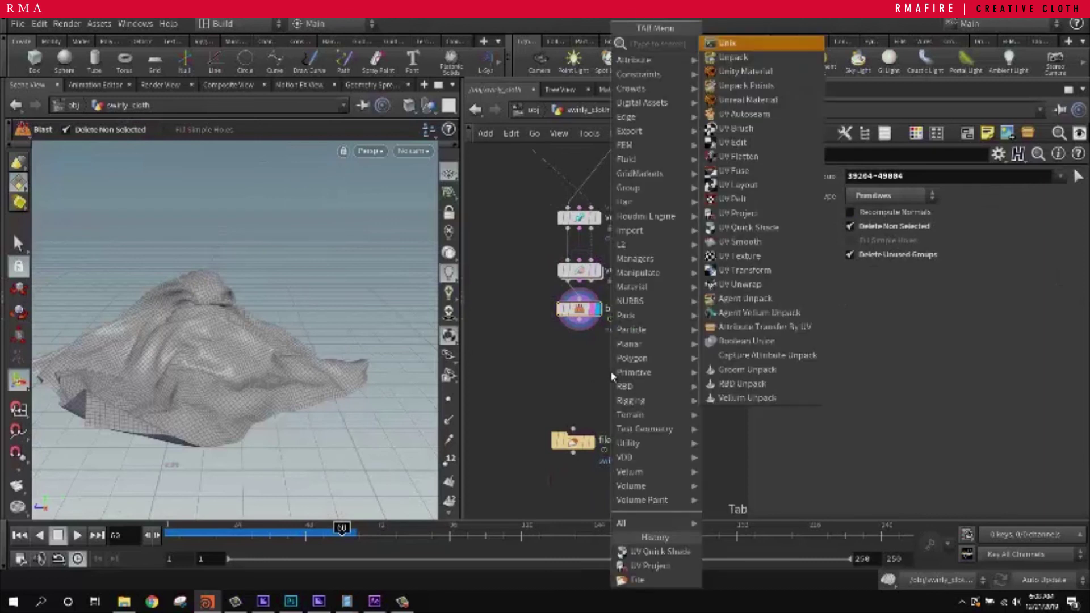
pyautogui.press('Return')
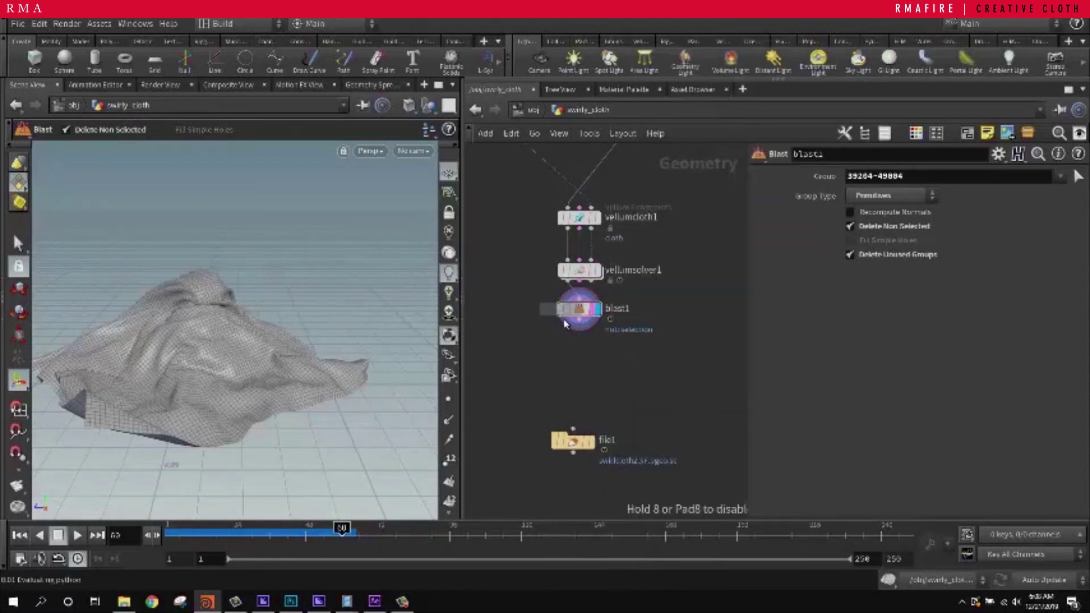
pyautogui.click(581, 353)
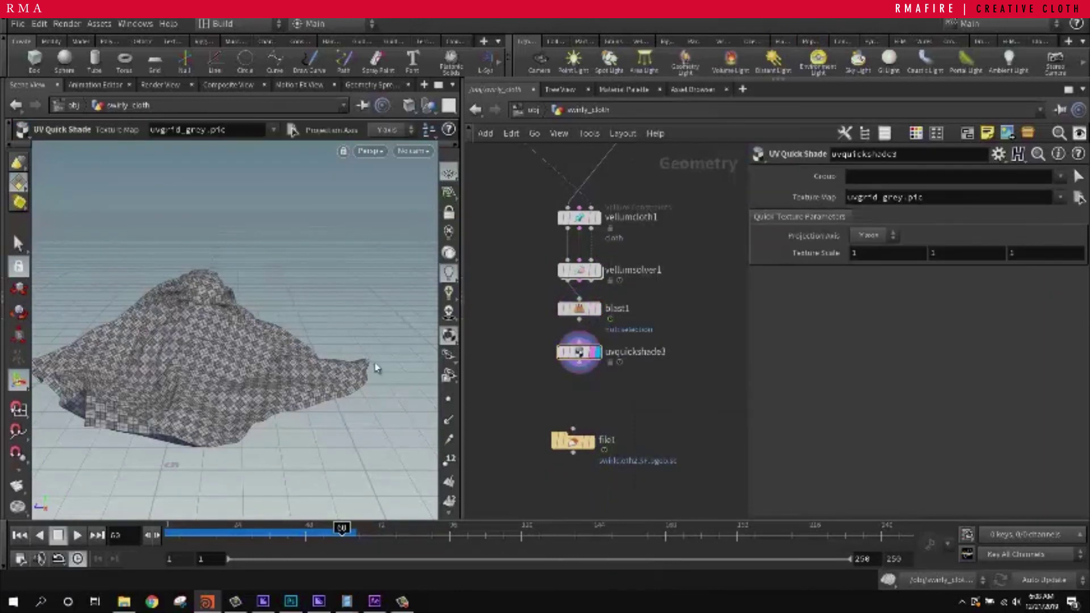
# Scrub to frame 62 and examine the UV grid texture on the draped cloth up close and from several angles
pyautogui.keyDown('alt'); pyautogui.moveTo(301, 363); pyautogui.dragTo(253, 377); pyautogui.keyUp('alt')
pyautogui.keyDown('alt'); pyautogui.moveTo(155, 322); pyautogui.dragTo(337, 304, button='right'); pyautogui.keyUp('alt')
pyautogui.keyDown('alt'); pyautogui.moveTo(337, 305); pyautogui.dragTo(284, 370); pyautogui.keyUp('alt')
pyautogui.moveTo(340, 528)
pyautogui.mouseDown()
pyautogui.moveTo(220, 529)
pyautogui.moveTo(347, 529)
pyautogui.mouseUp()
pyautogui.press('space')
pyautogui.moveTo(293, 322); pyautogui.dragTo(199, 401)
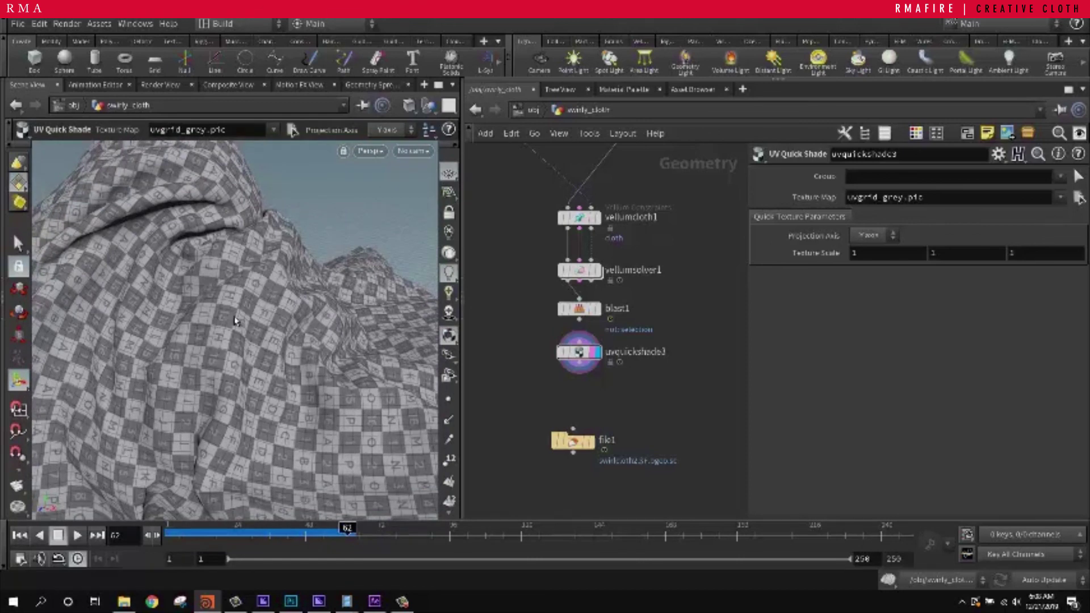
pyautogui.press('space')
pyautogui.moveTo(234, 330); pyautogui.dragTo(194, 377)
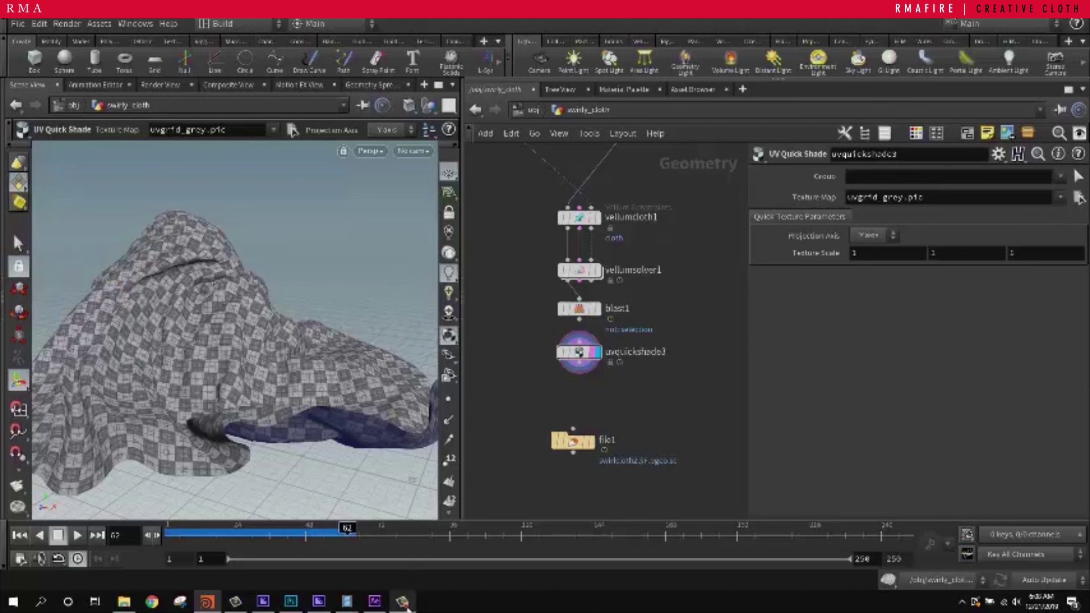
pyautogui.moveTo(408, 608)
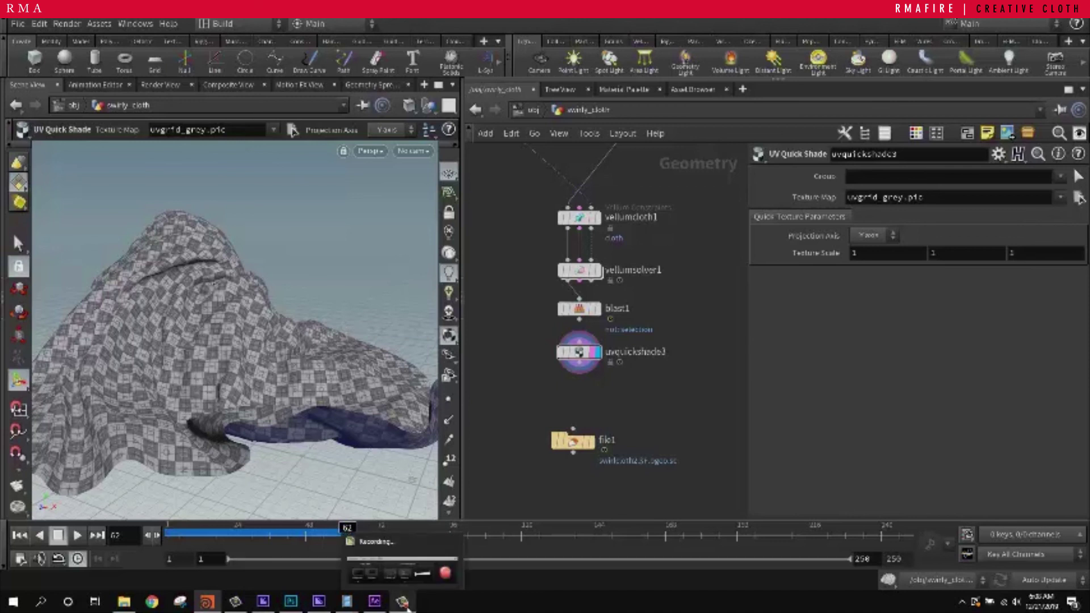